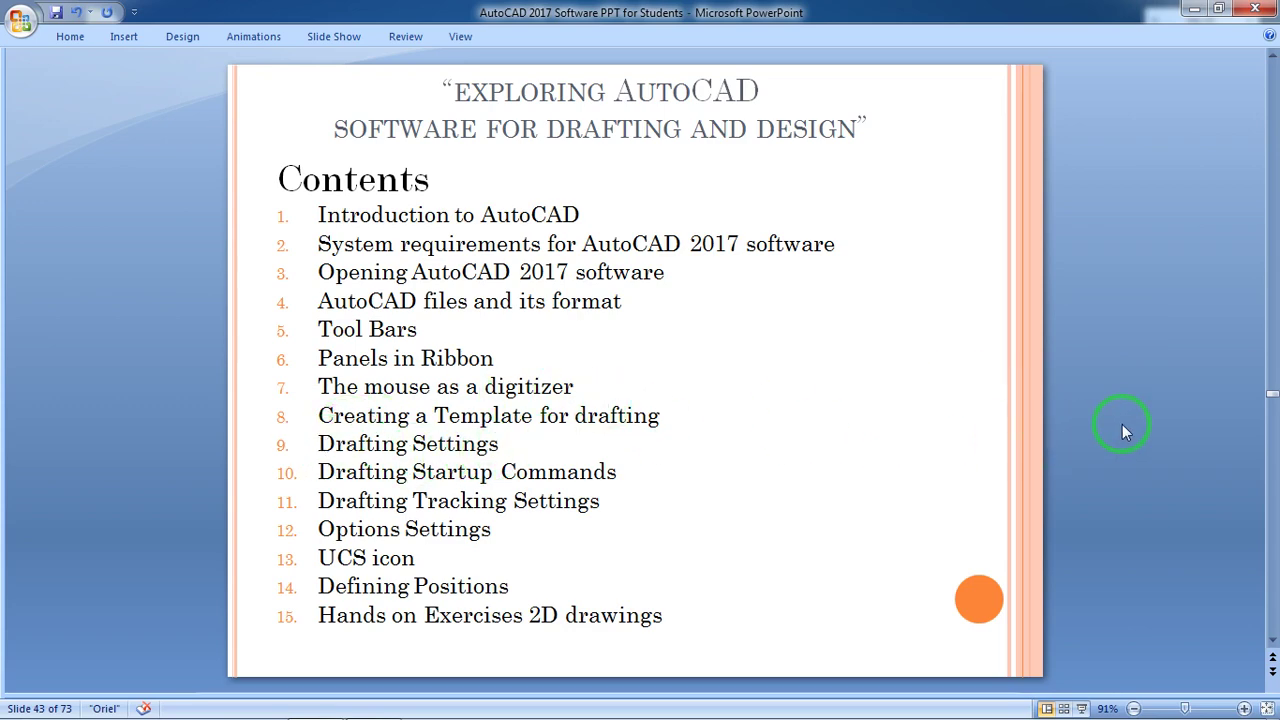
Step: Scroll from the Contents slide (43) to slide 44, Drafting Settings
scroll(1122, 424, down, 1)
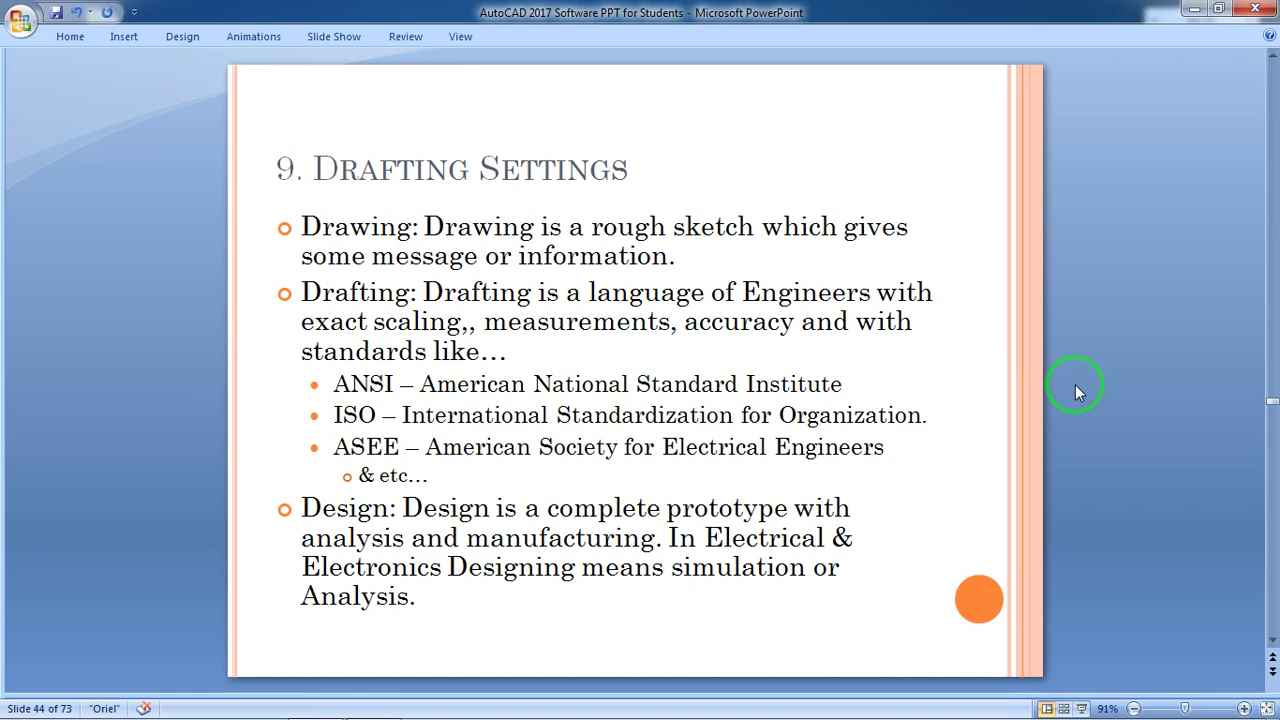
Step: Advance to slide 45, Switch Workspaces, and bring the empty AutoCAD drawing to the front
scroll(1075, 390, down, 1)
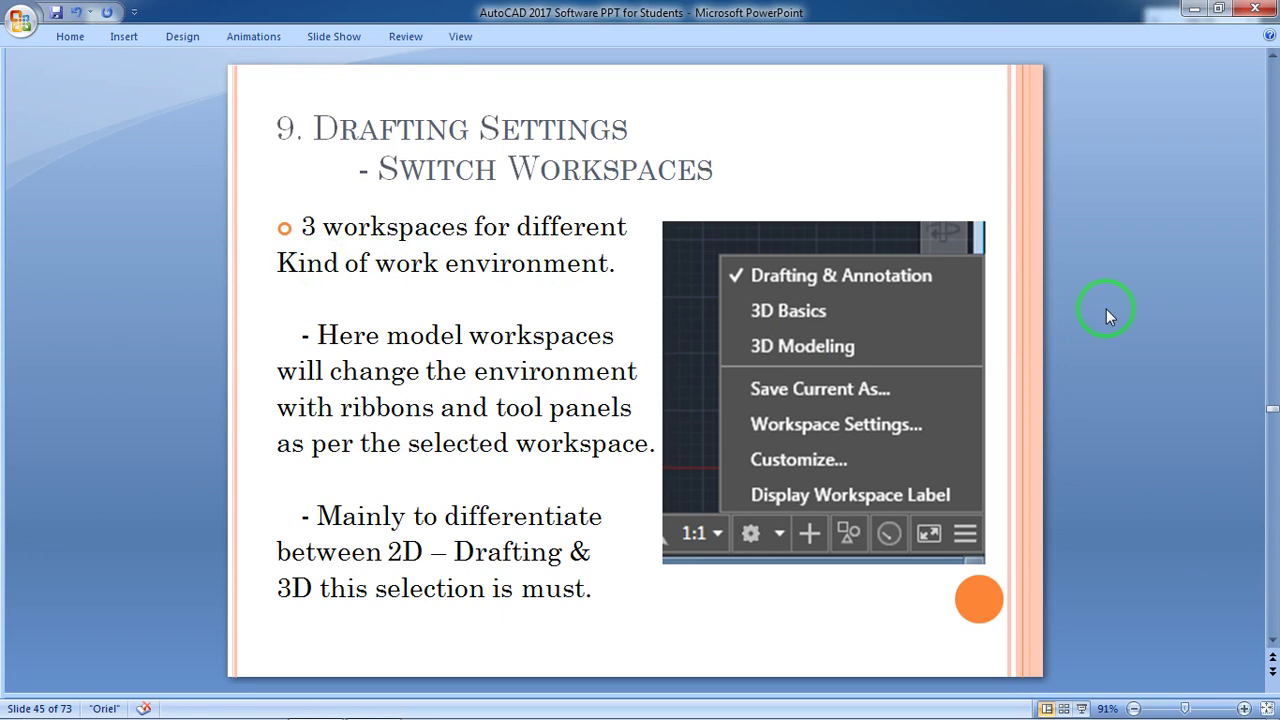
key(alt+Tab)
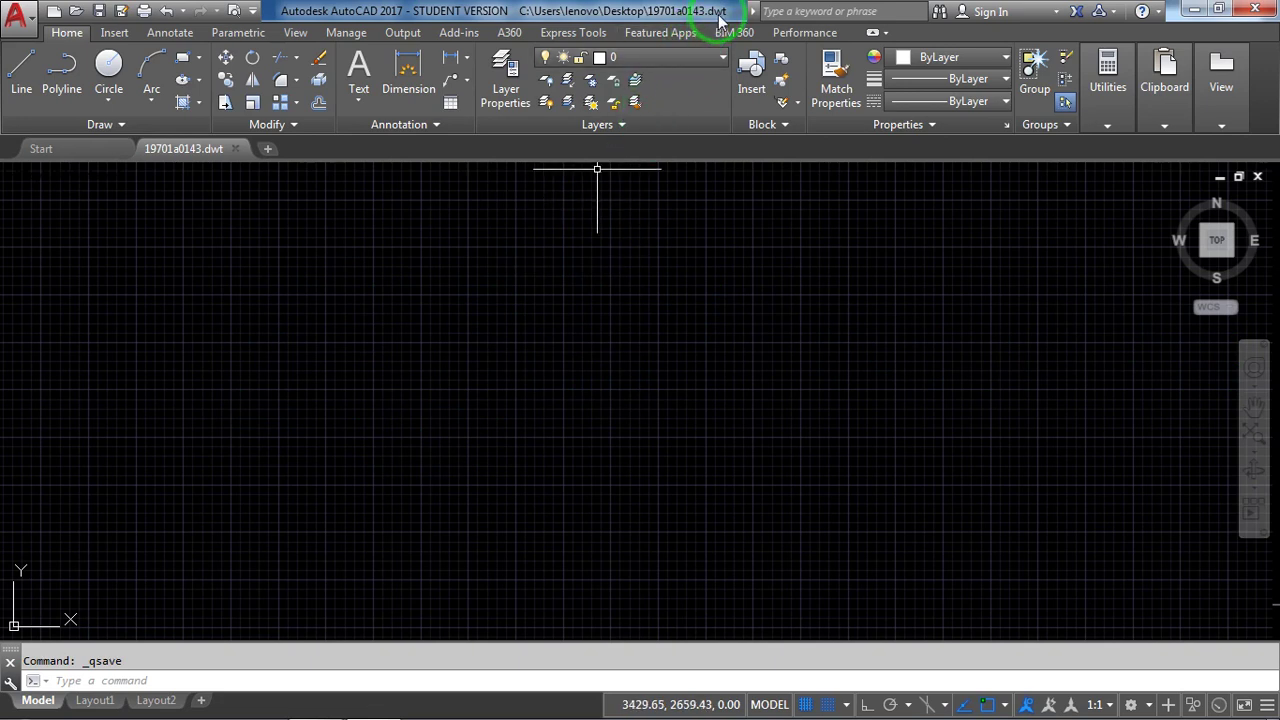
Step: Create the new blank Drawing2 tab and show the status-bar workspace list
click(268, 150)
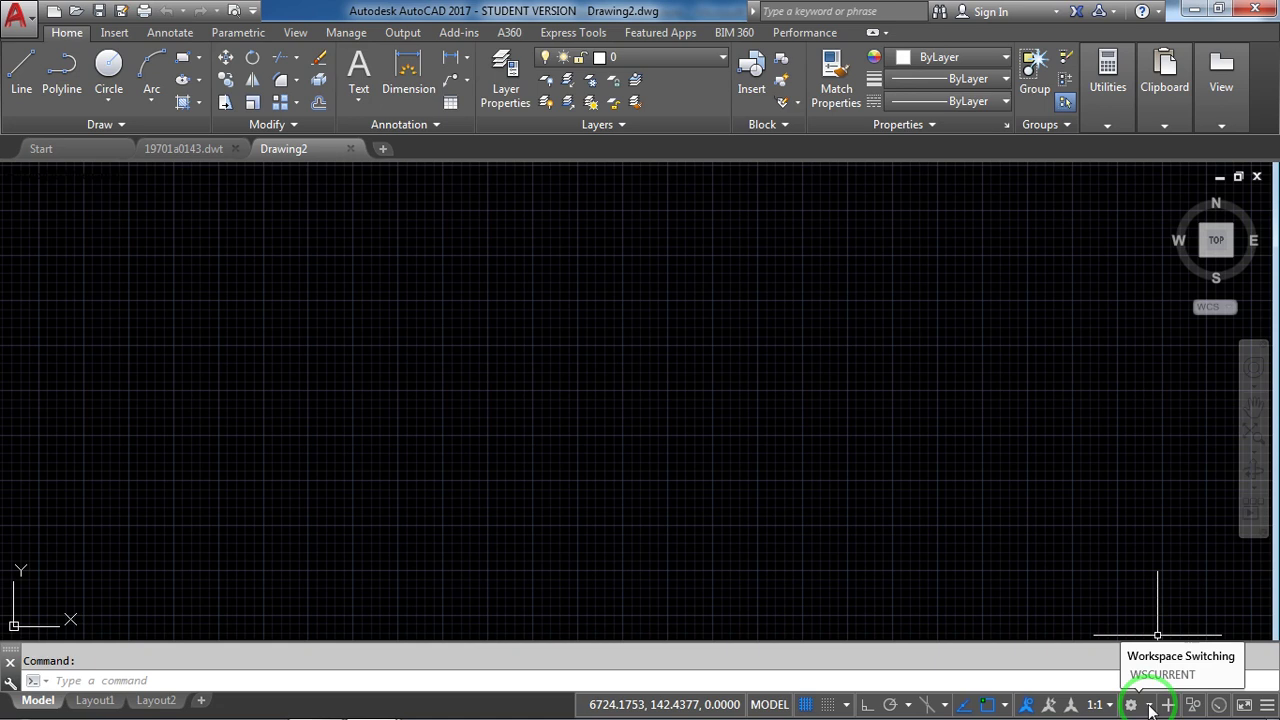
click(1150, 706)
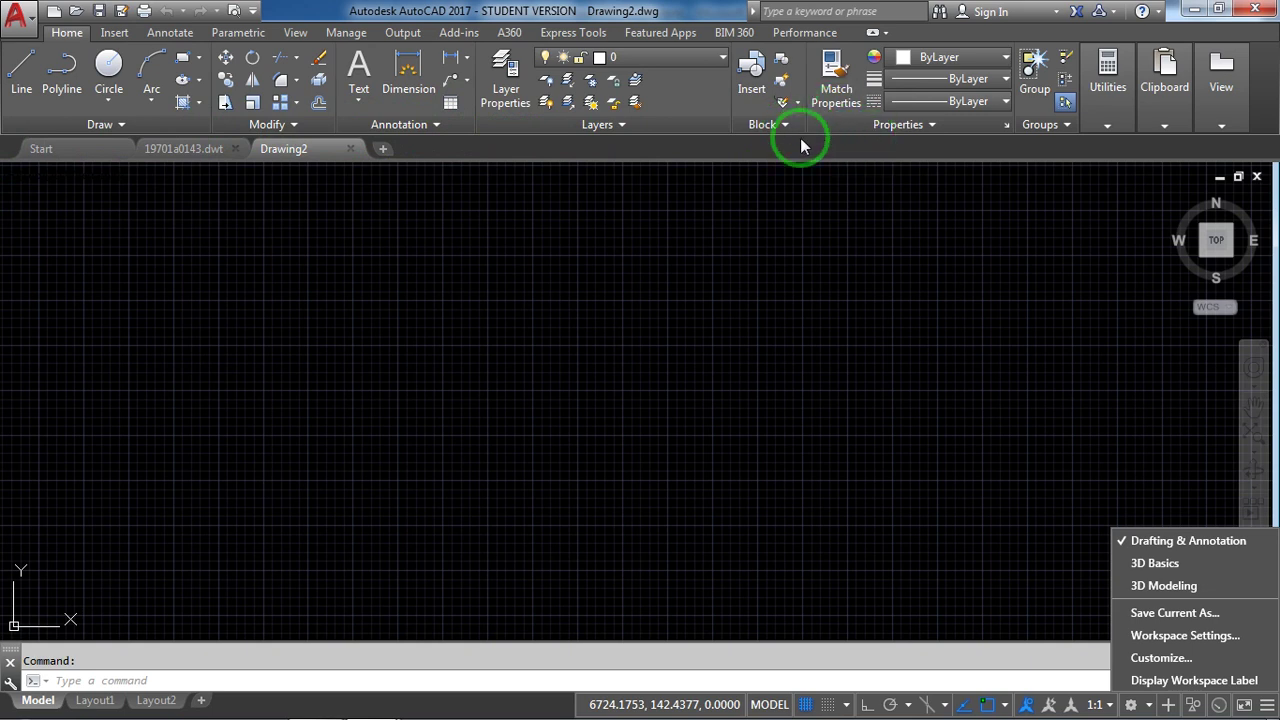
Step: Pick 3D Basics to get the Box, Extrude, Revolve, Loft and Sweep tools
click(1160, 564)
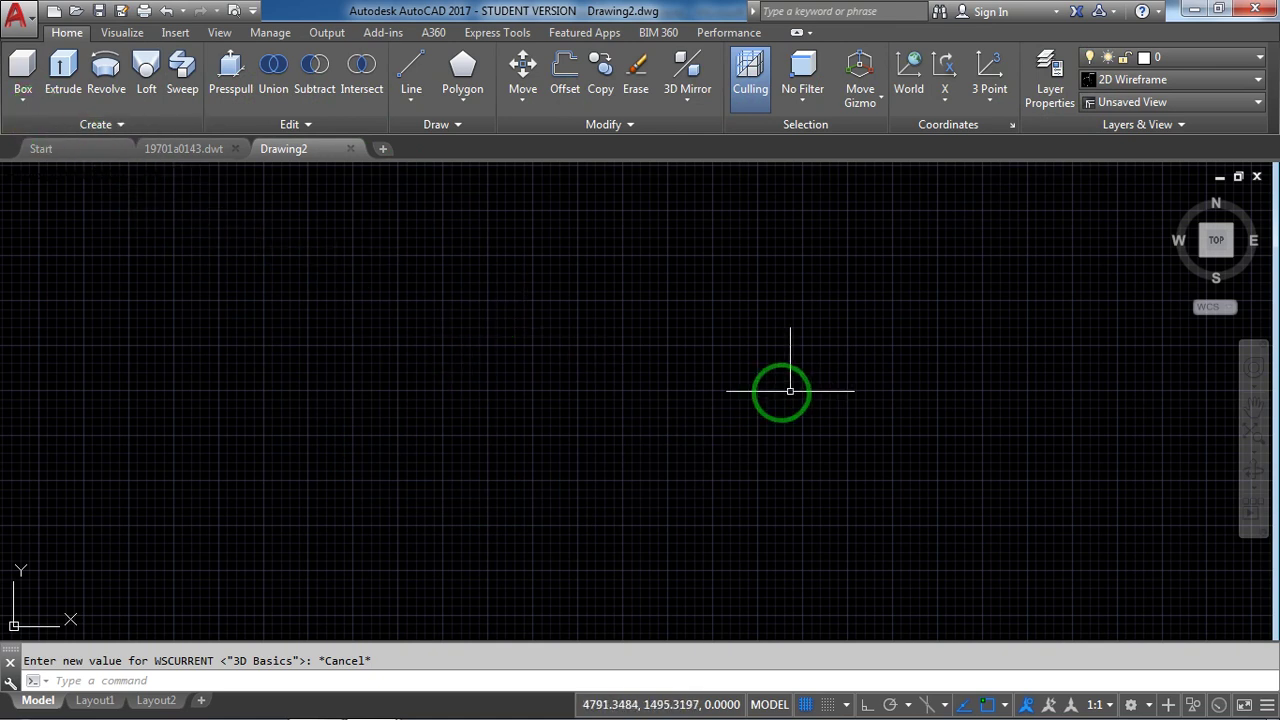
Step: Change the workspace to 3D Modeling and show the workspace list again
click(1149, 706)
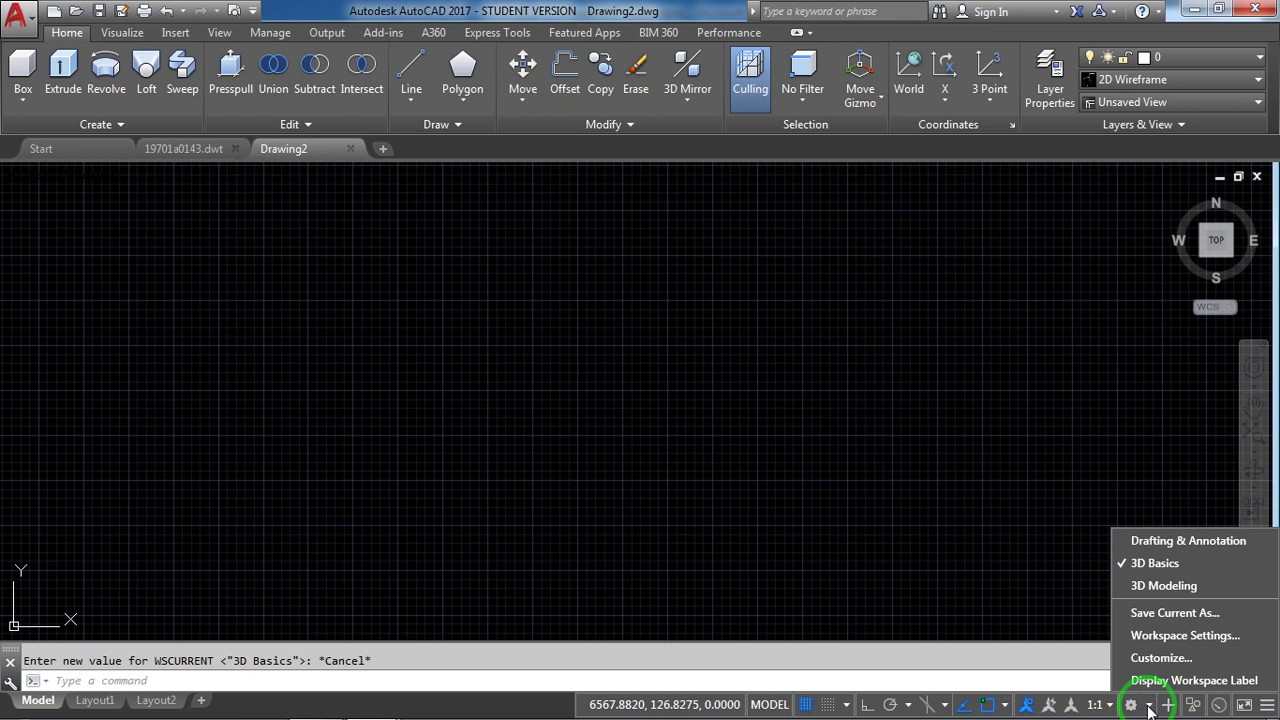
click(1182, 586)
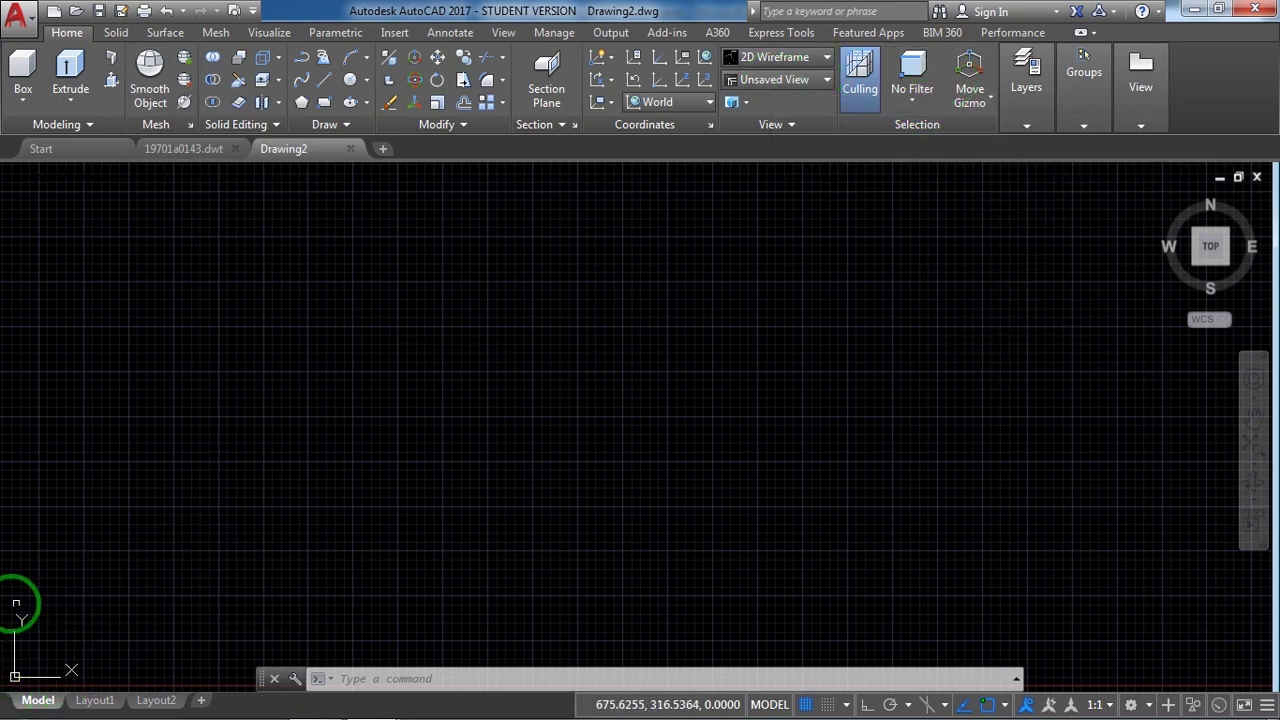
click(1135, 704)
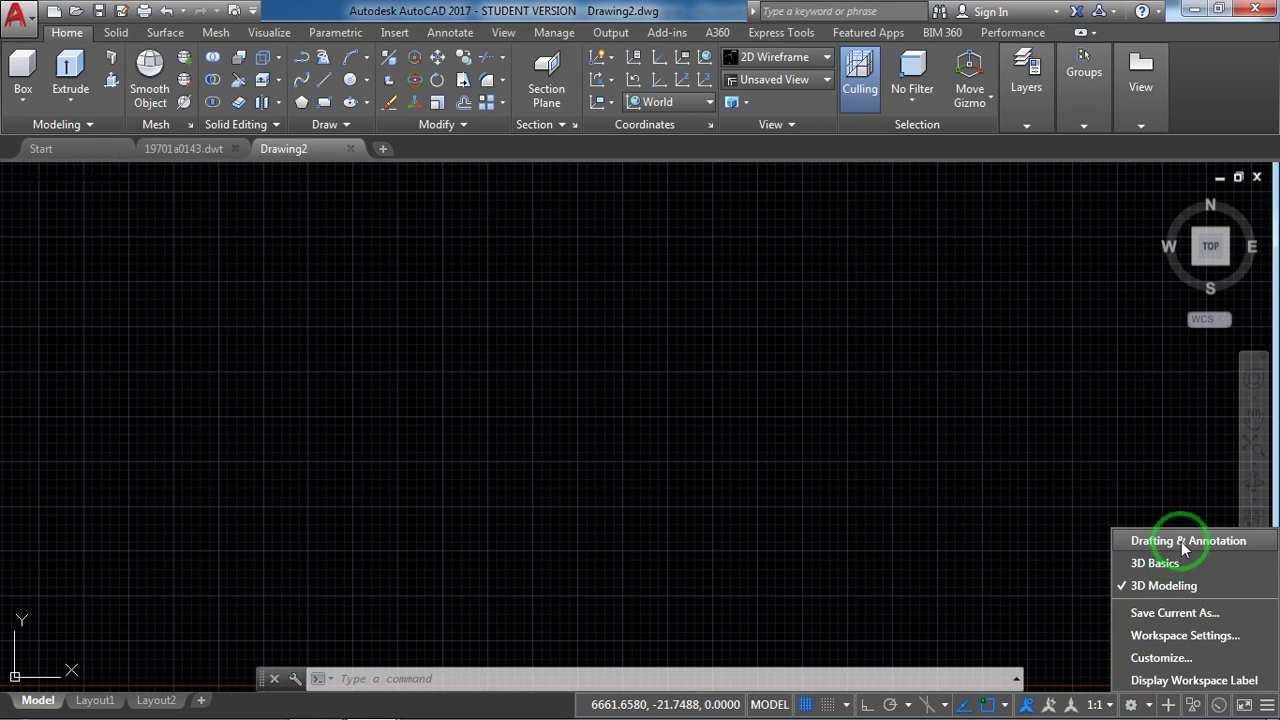
Step: Restore the Drafting & Annotation workspace and return to the Switch Workspaces slide
click(1181, 541)
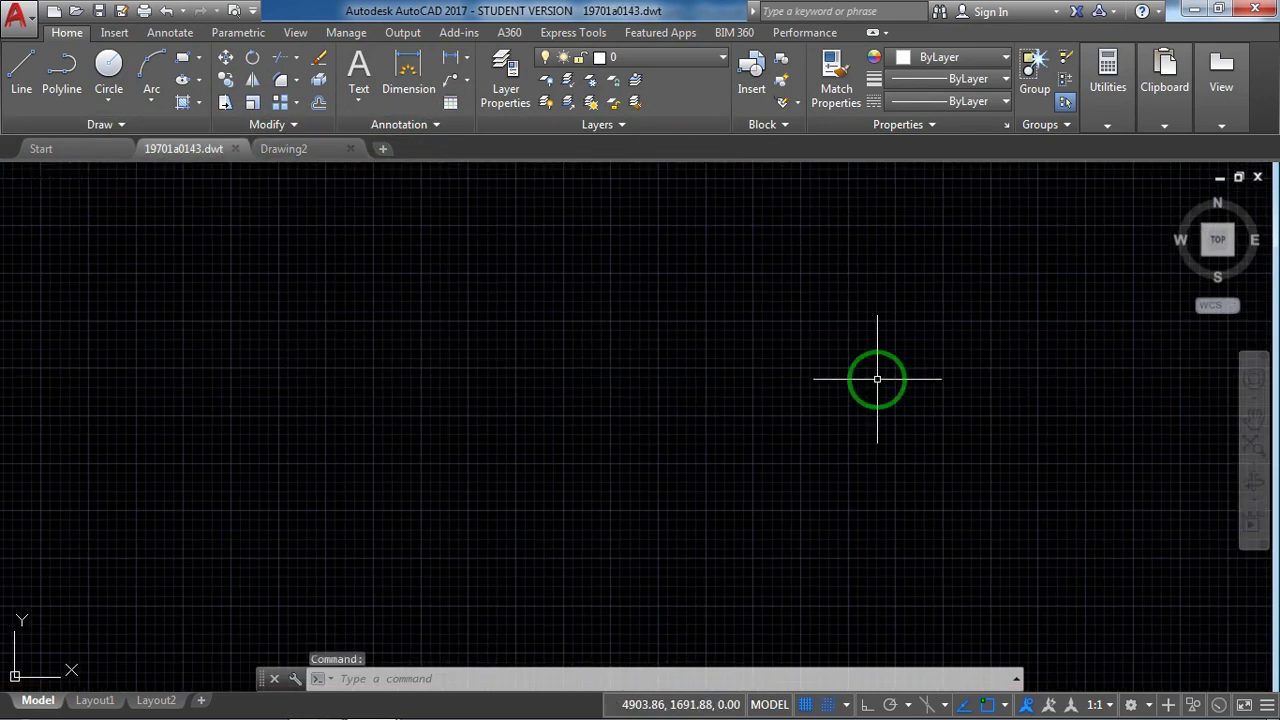
key(alt+Tab)
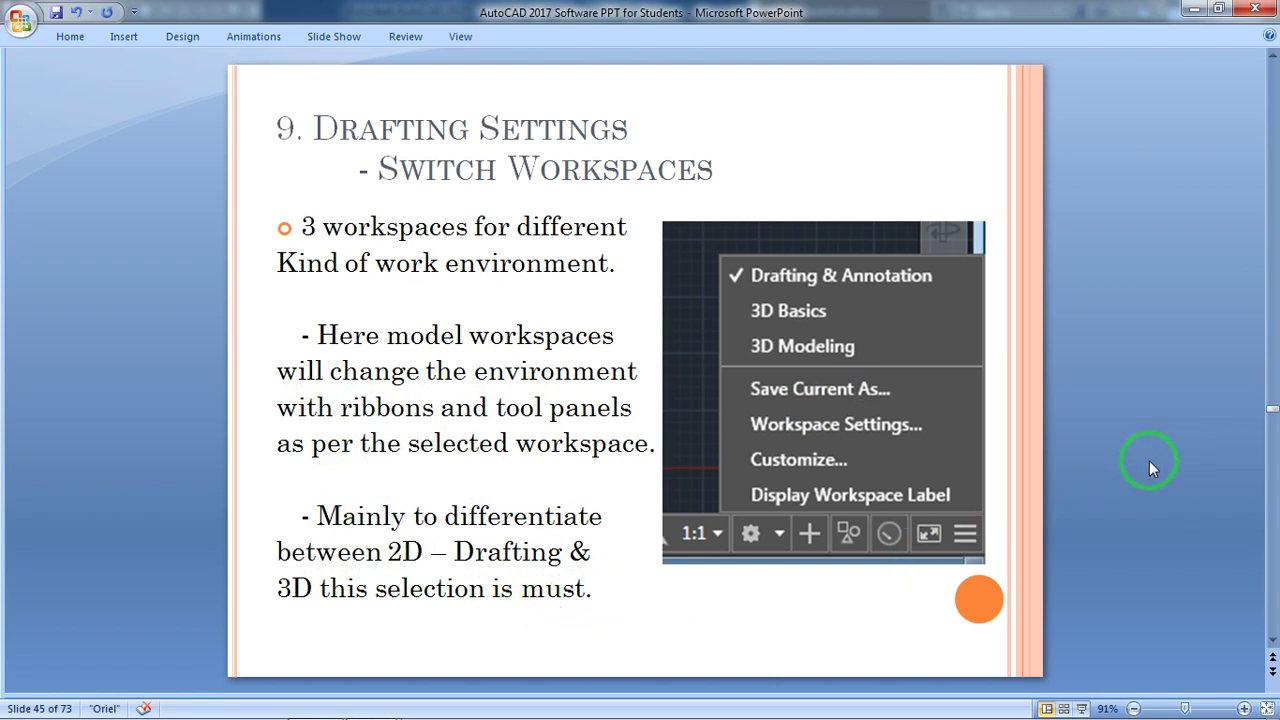
Step: Check the annotation scale and workspace lists unchanged, then dock the command line at the left edge
key(alt+Tab)
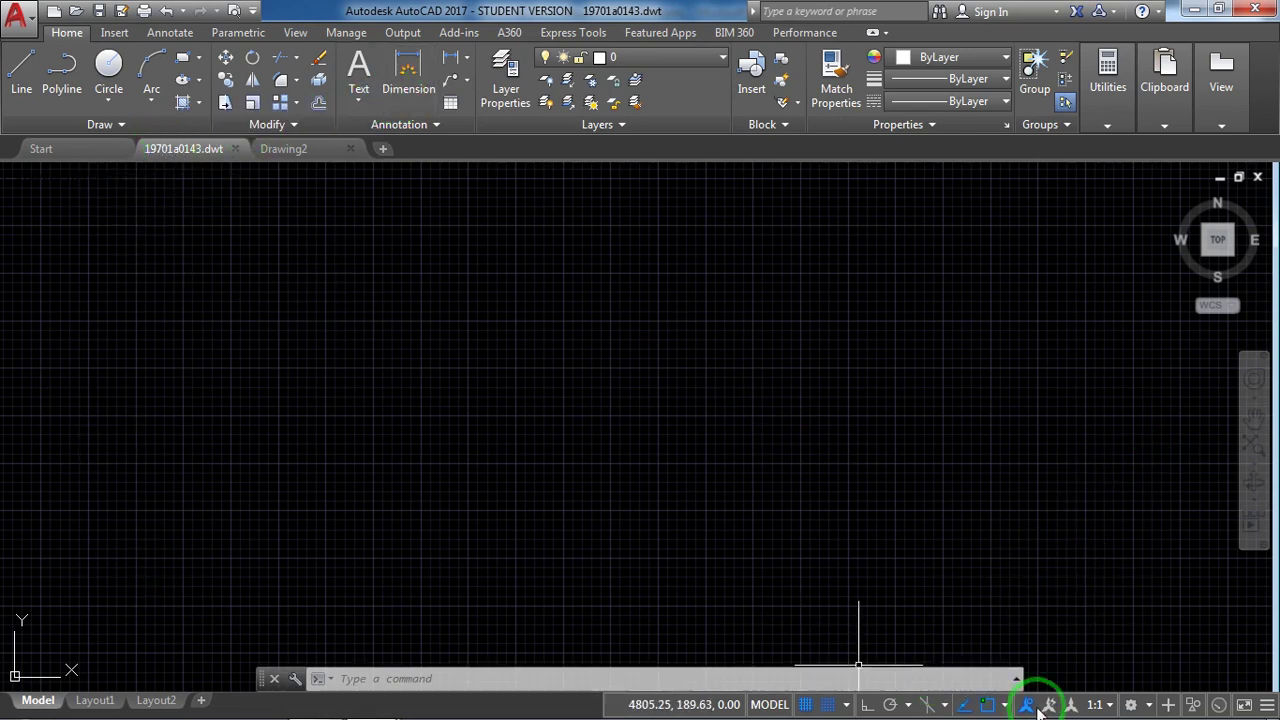
click(1110, 706)
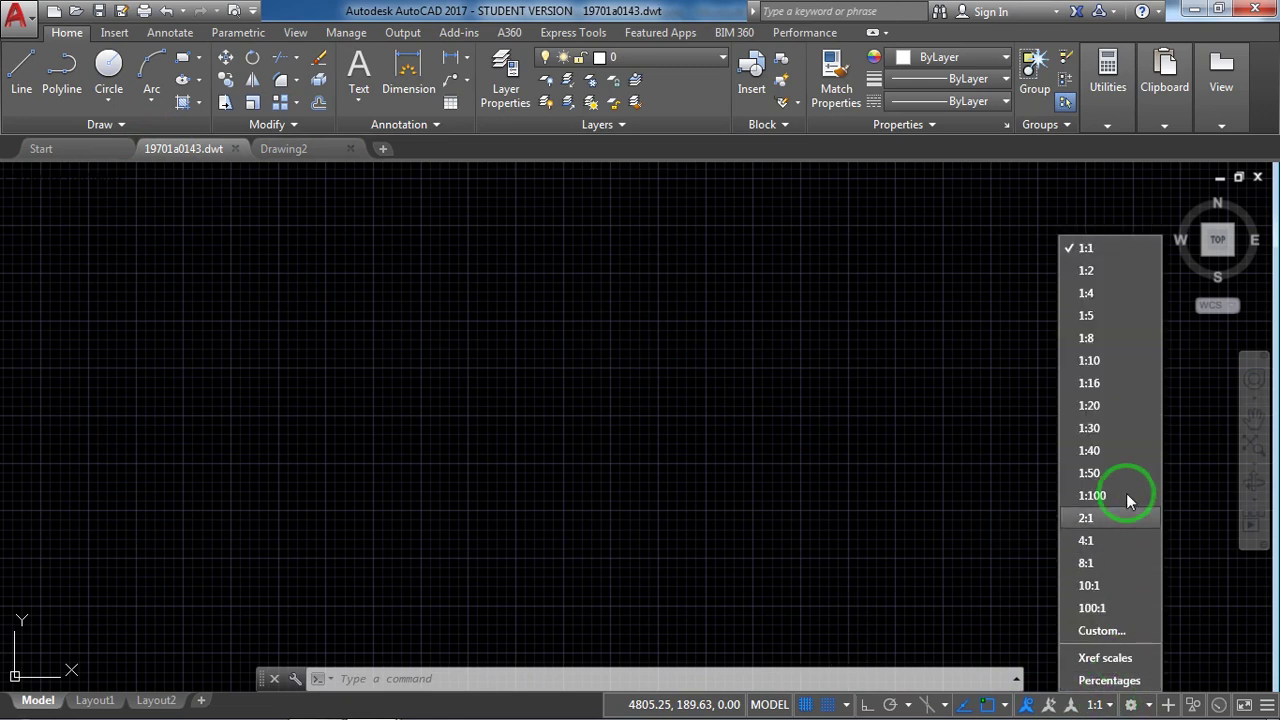
click(1143, 698)
click(1145, 702)
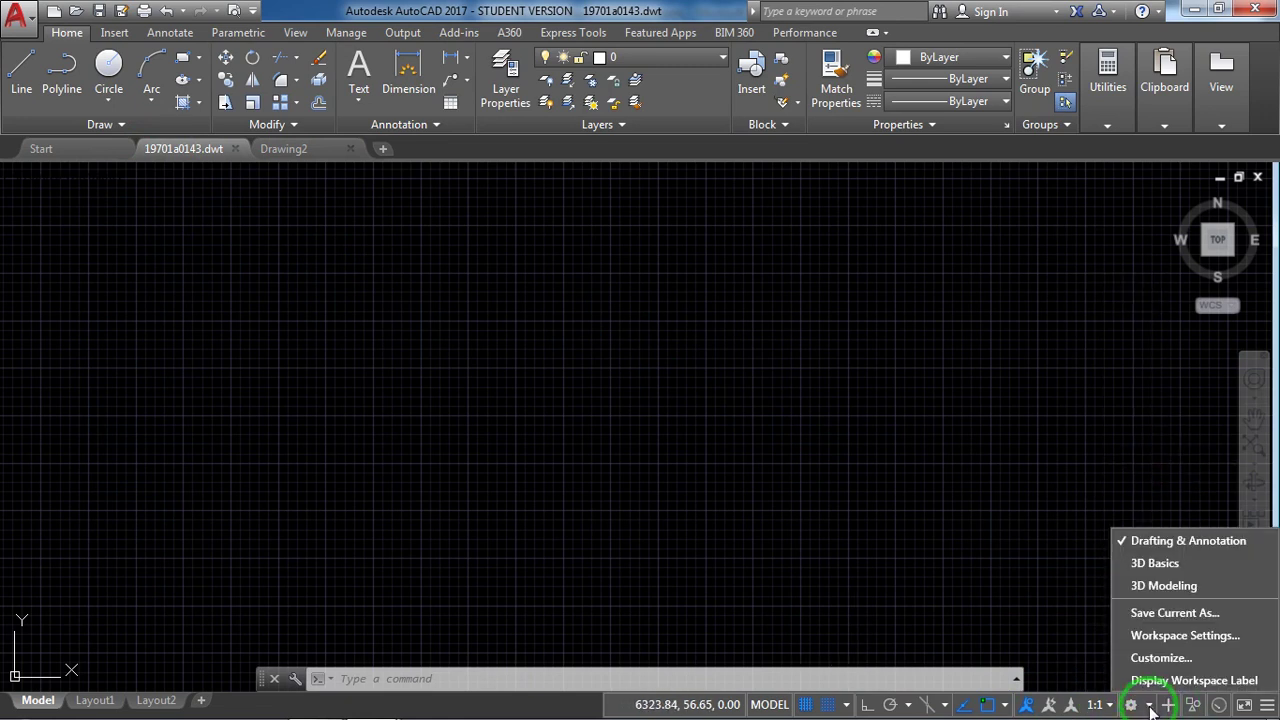
click(262, 672)
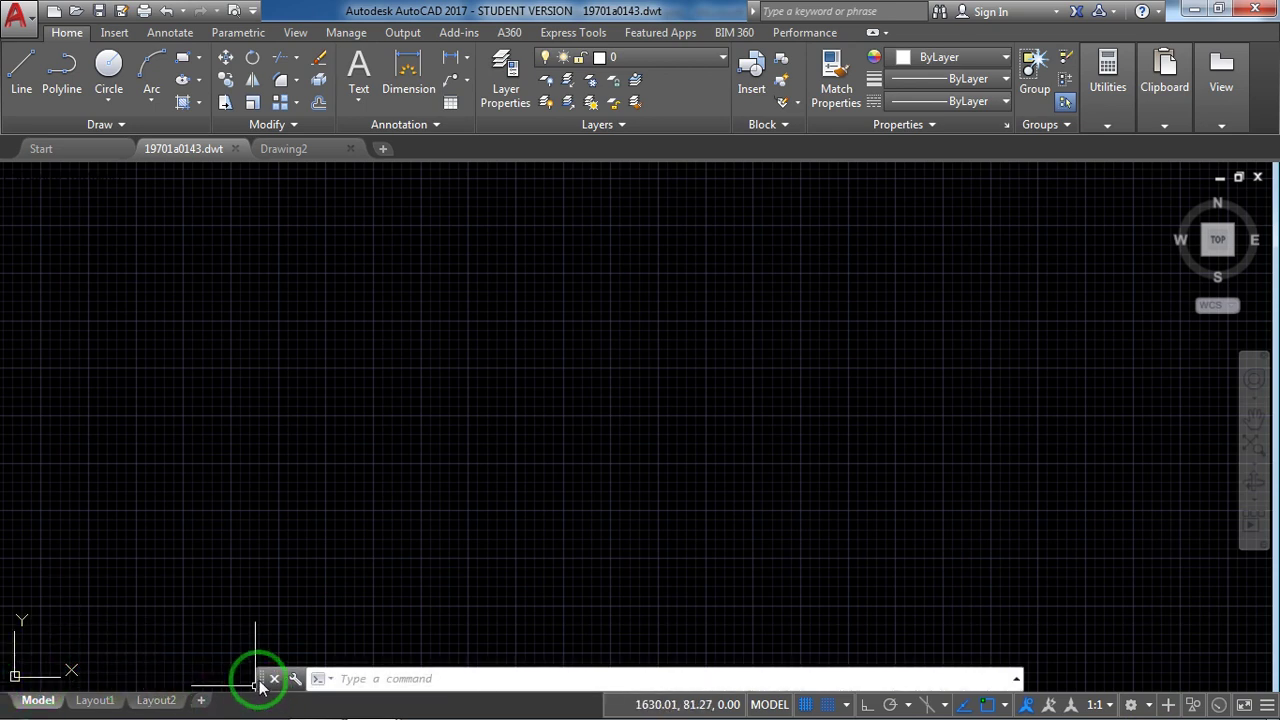
drag(263, 683, 5, 698)
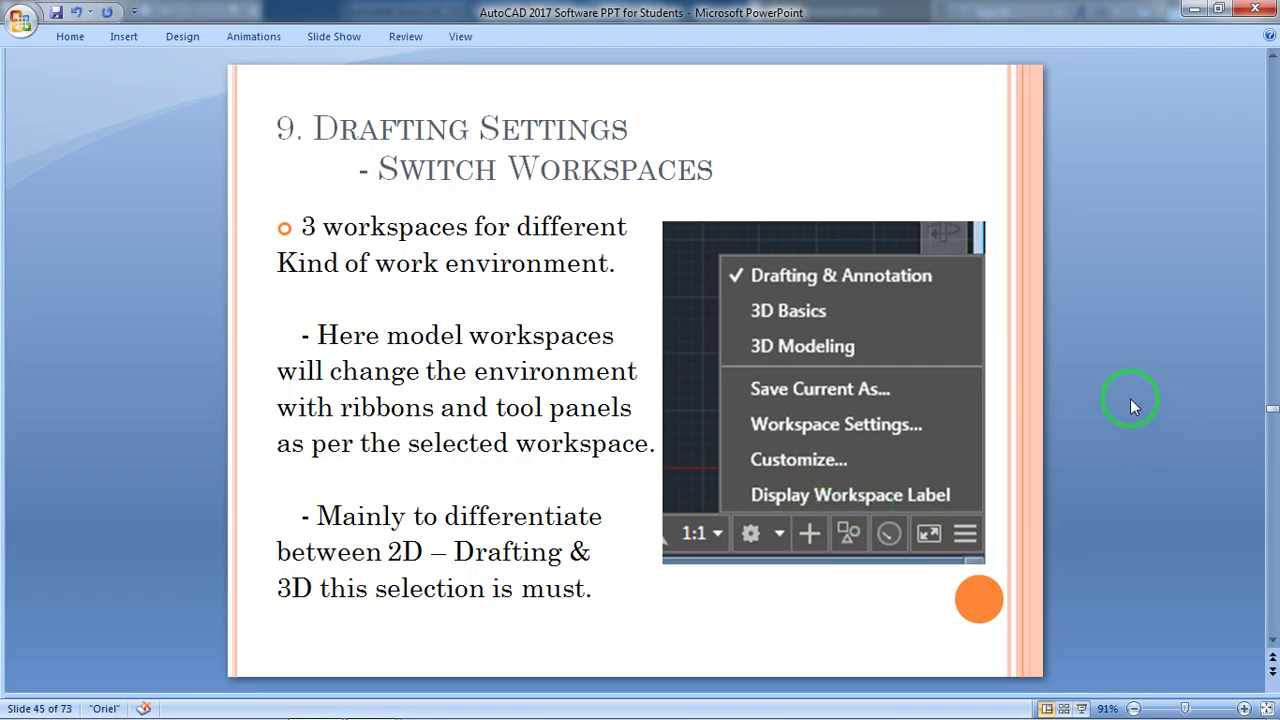
Step: Scroll from slide 45 to slide 46, Drafting Startup Commands (Units, Limits, Dimension Style)
scroll(1133, 405, down, 1)
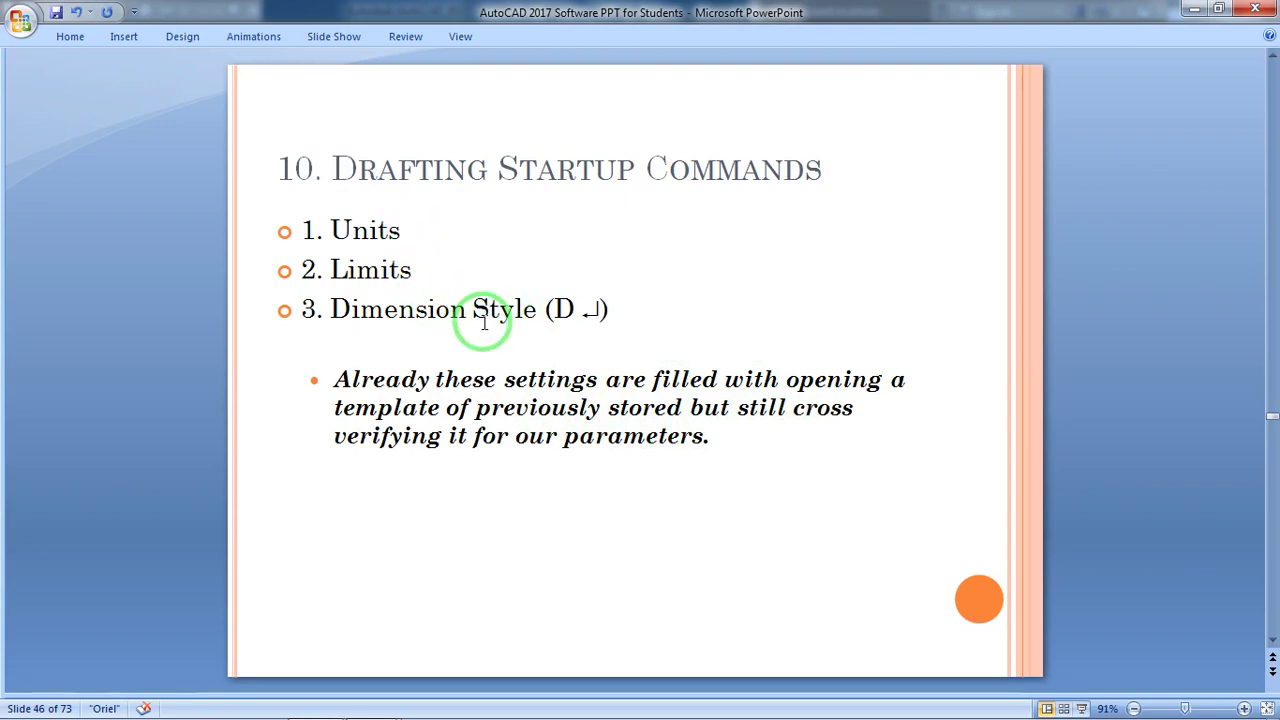
Step: Bring the AutoCAD window with the 19701a0143.dwt template back in front
key(alt+Tab)
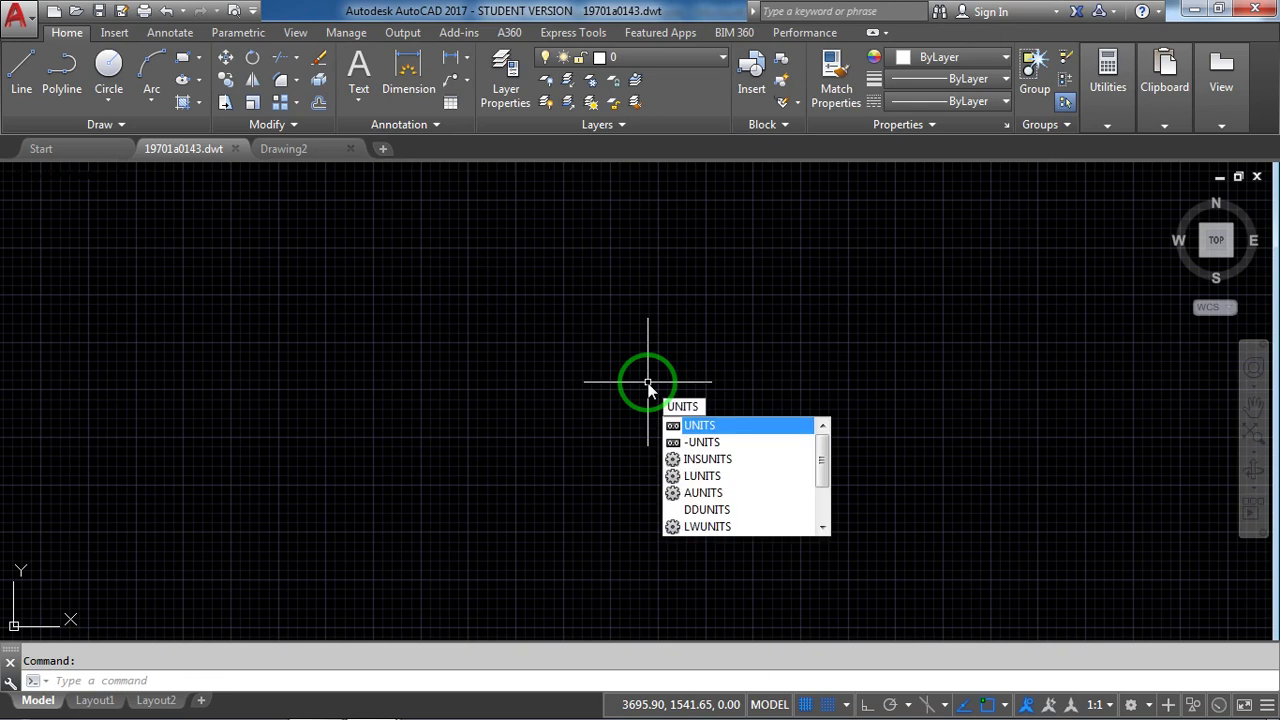
Step: Run UNITS and accept Decimal 0.00 lengths, Decimal Degrees angles and Millimeters insertion scale
key(Return)
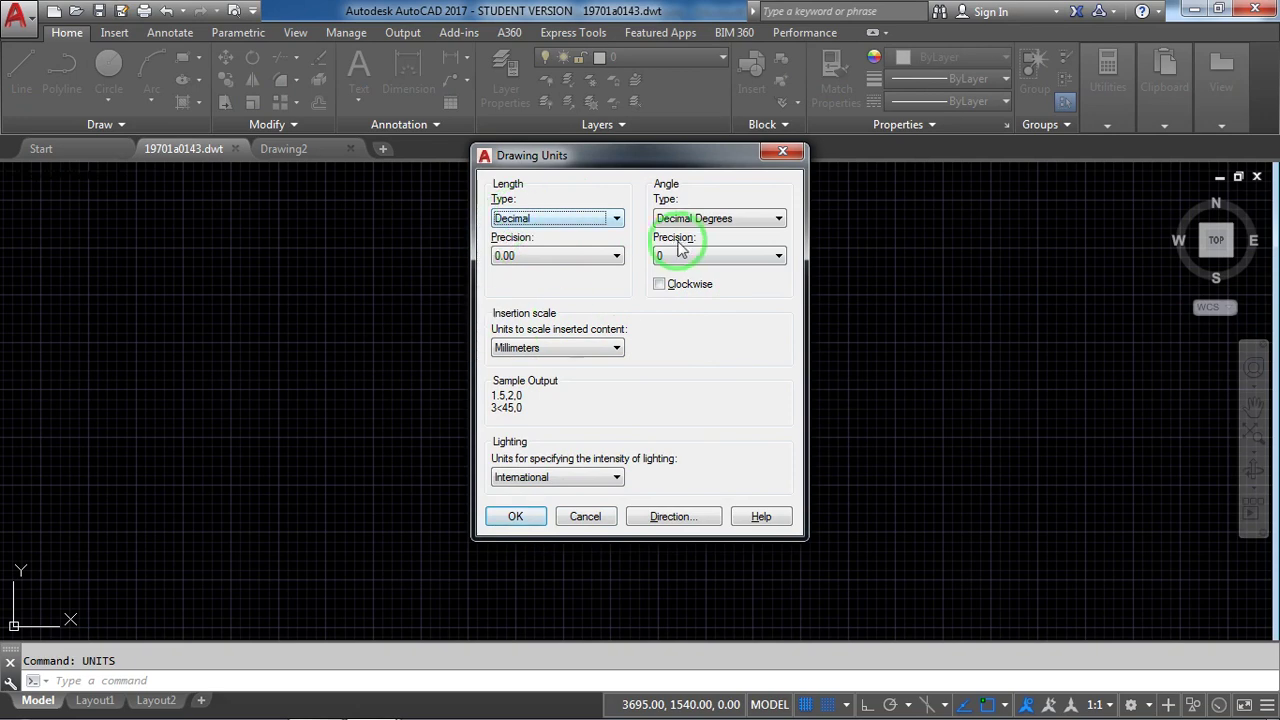
click(515, 516)
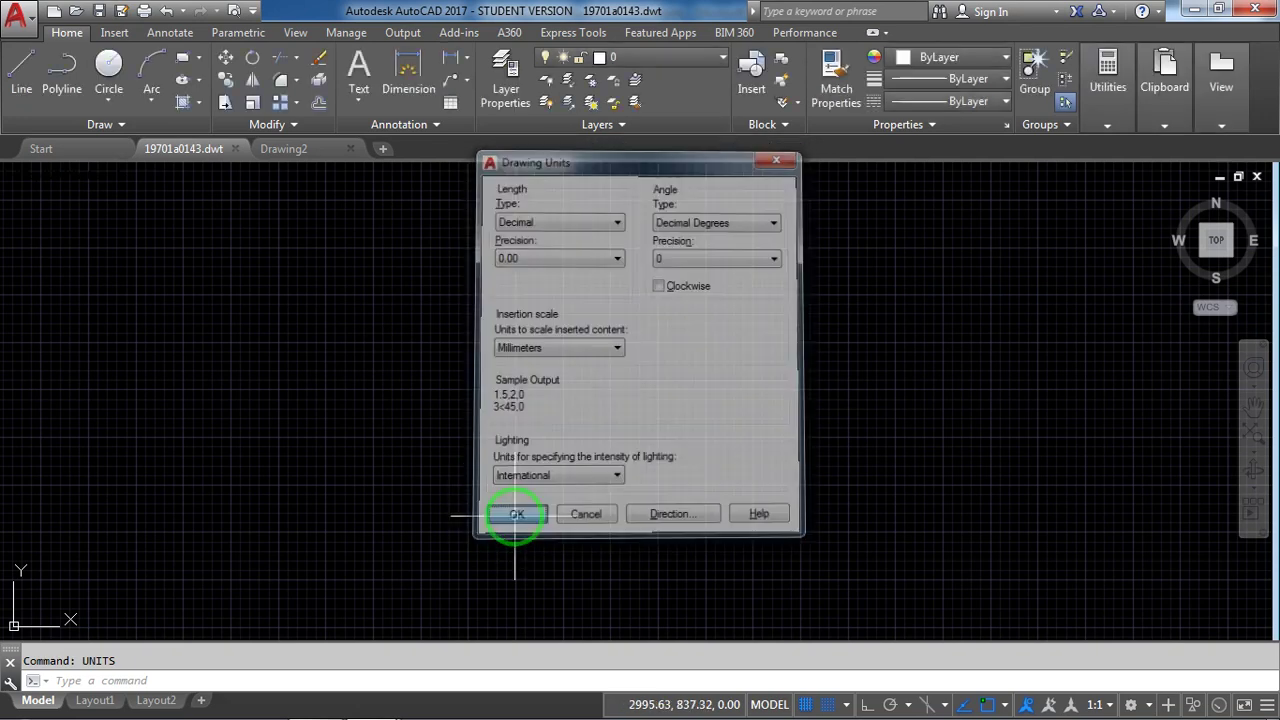
key(alt+Tab)
key(alt+Tab)
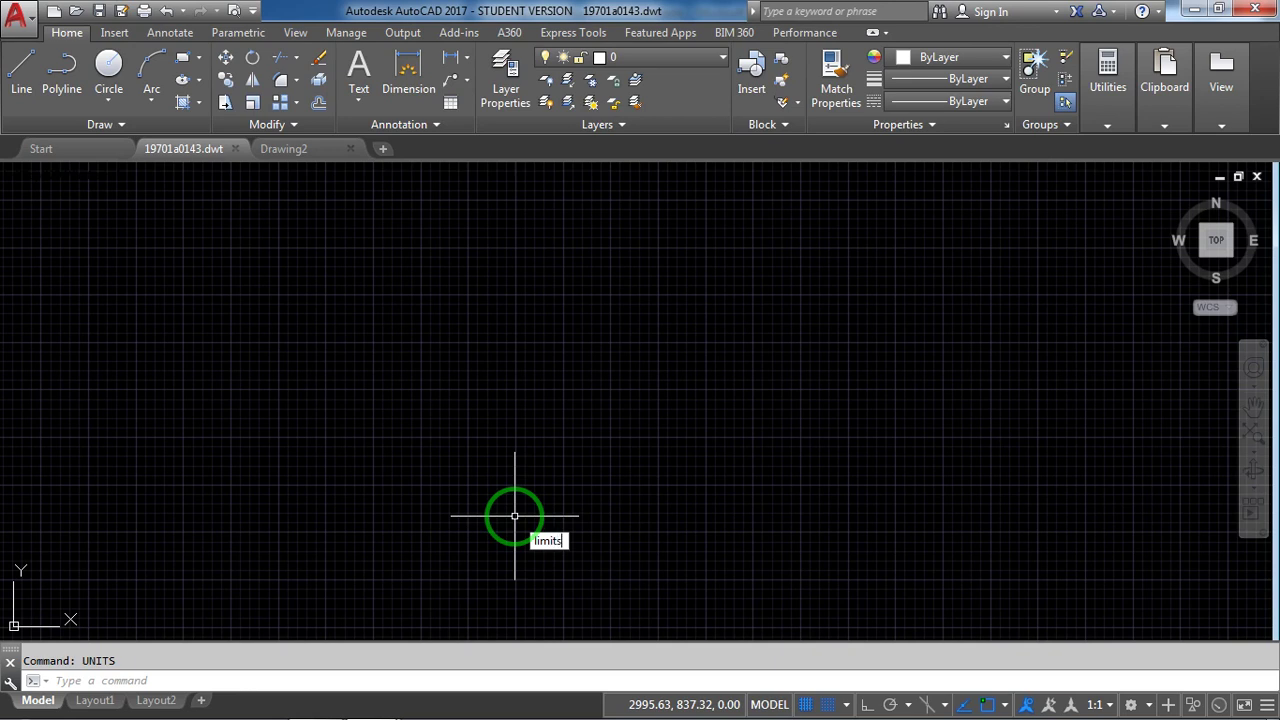
Step: Keep the drawing limits at 0.00,0.00 lower-left and 420.00,600.00 upper-right
key(Return)
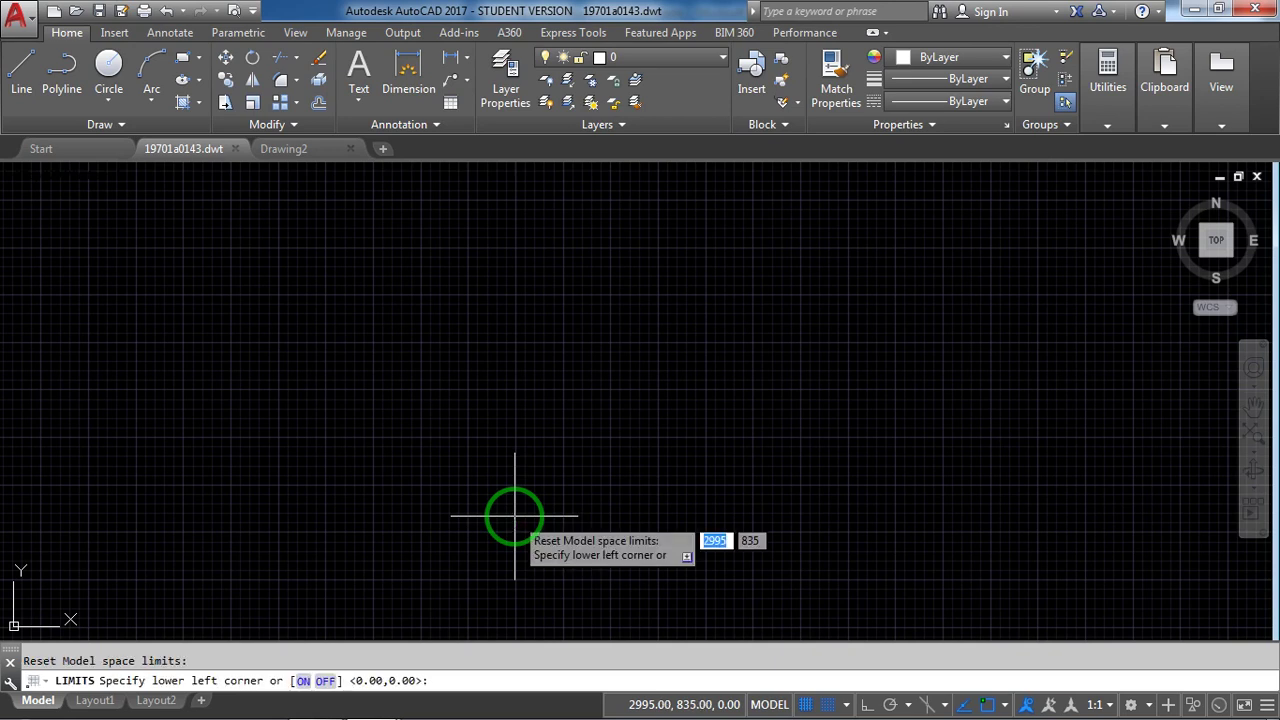
key(Escape)
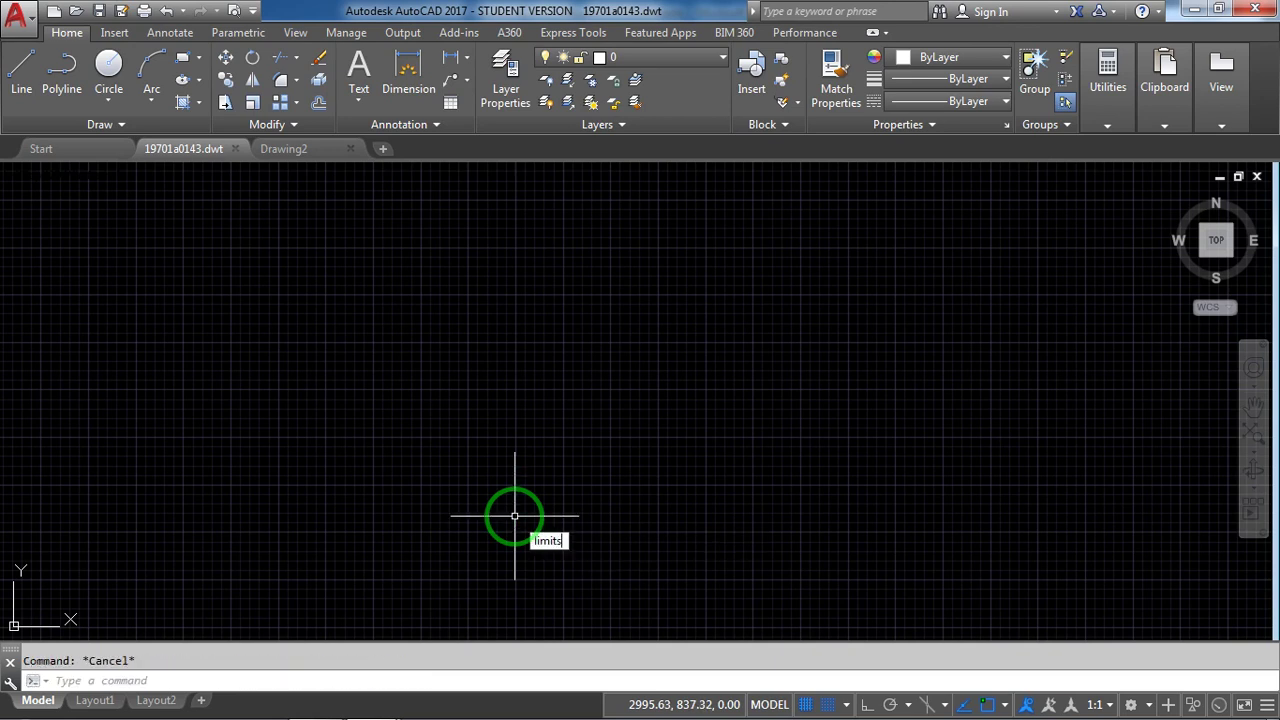
key(Return)
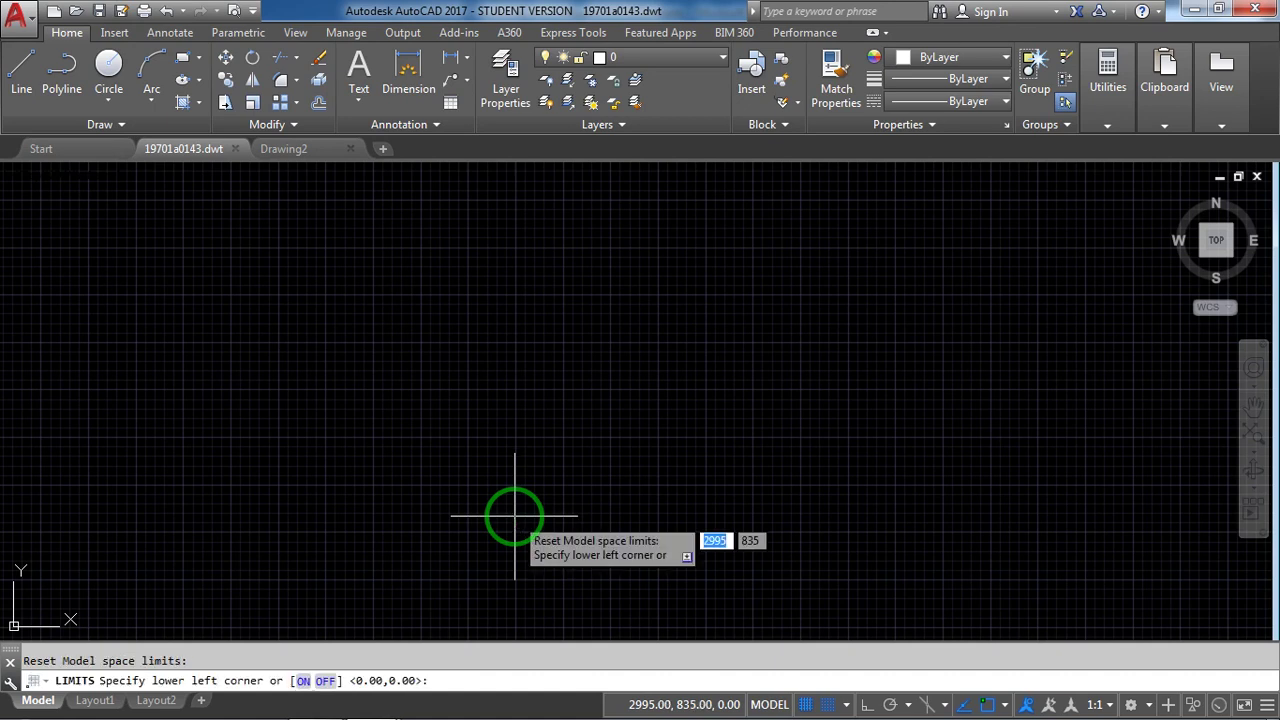
key(Escape)
text(limit)
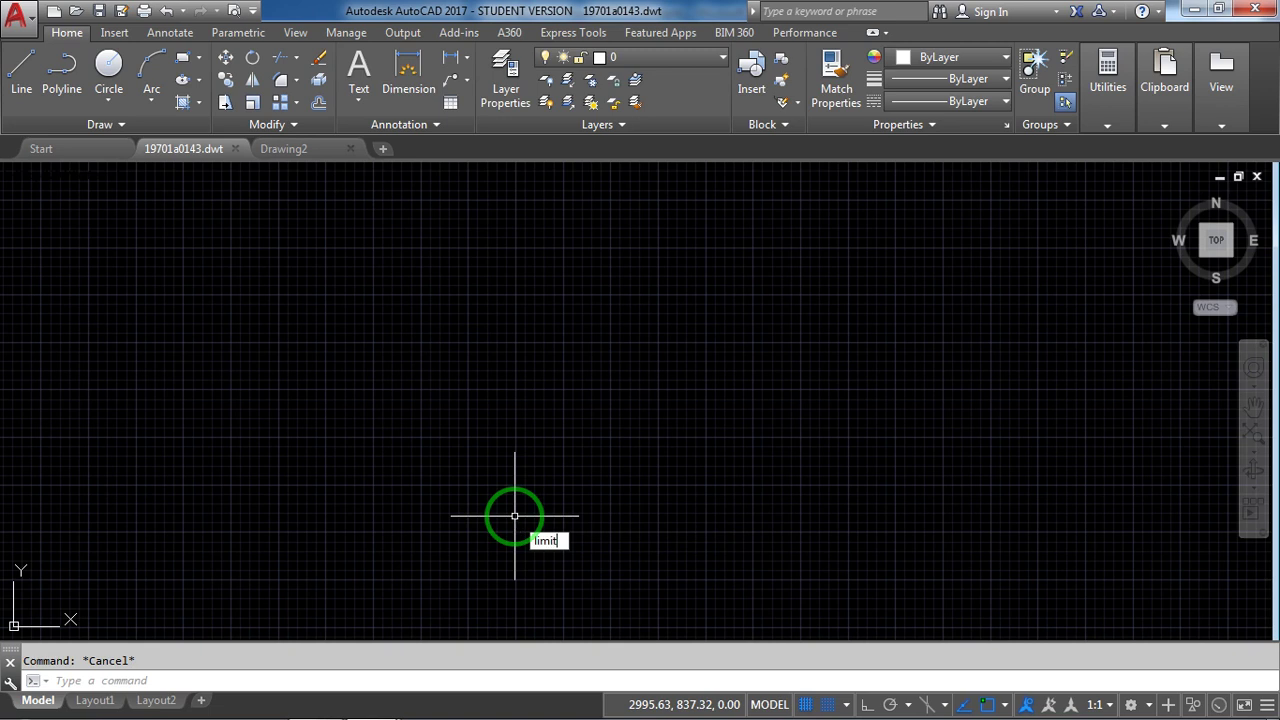
text(s)
key(Return)
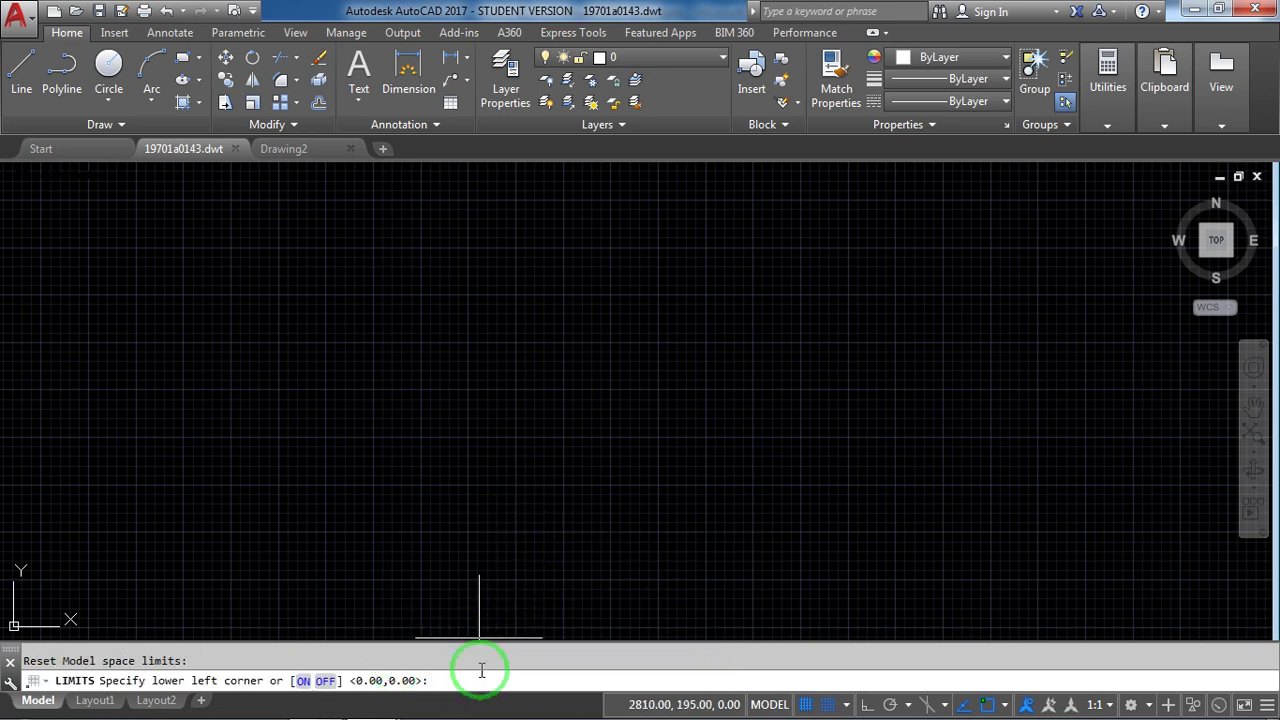
key(Return)
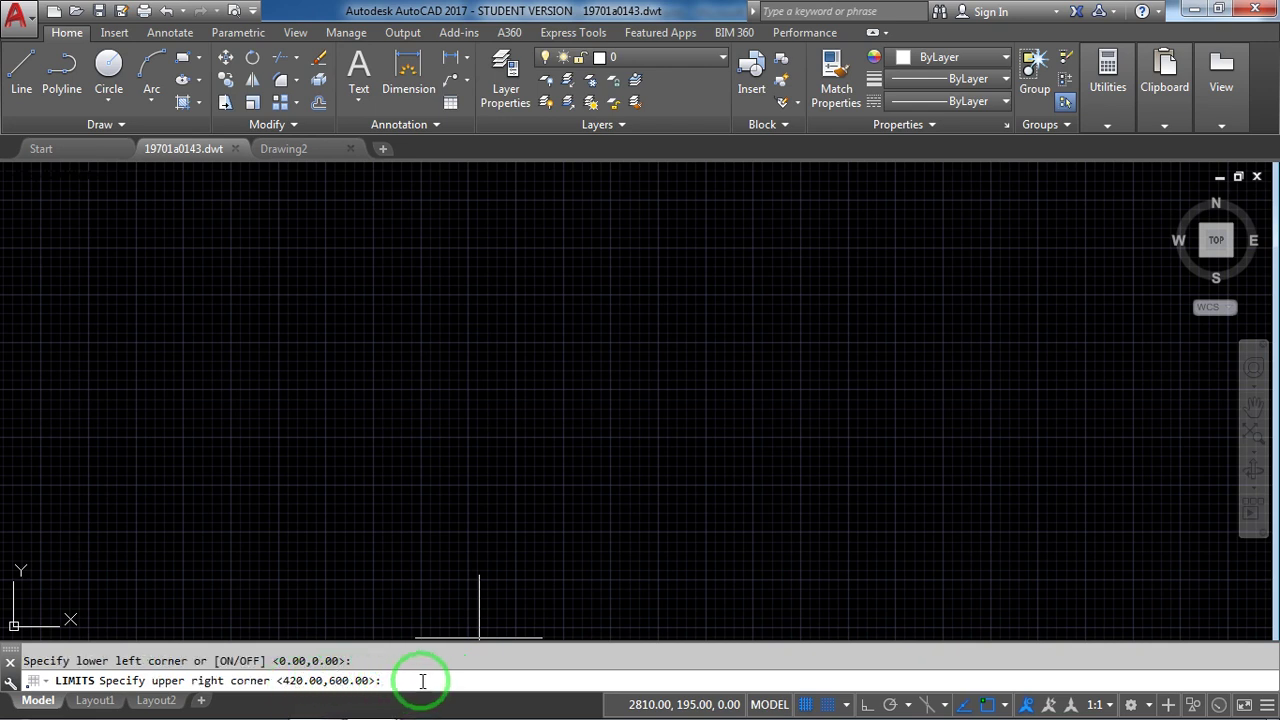
key(Return)
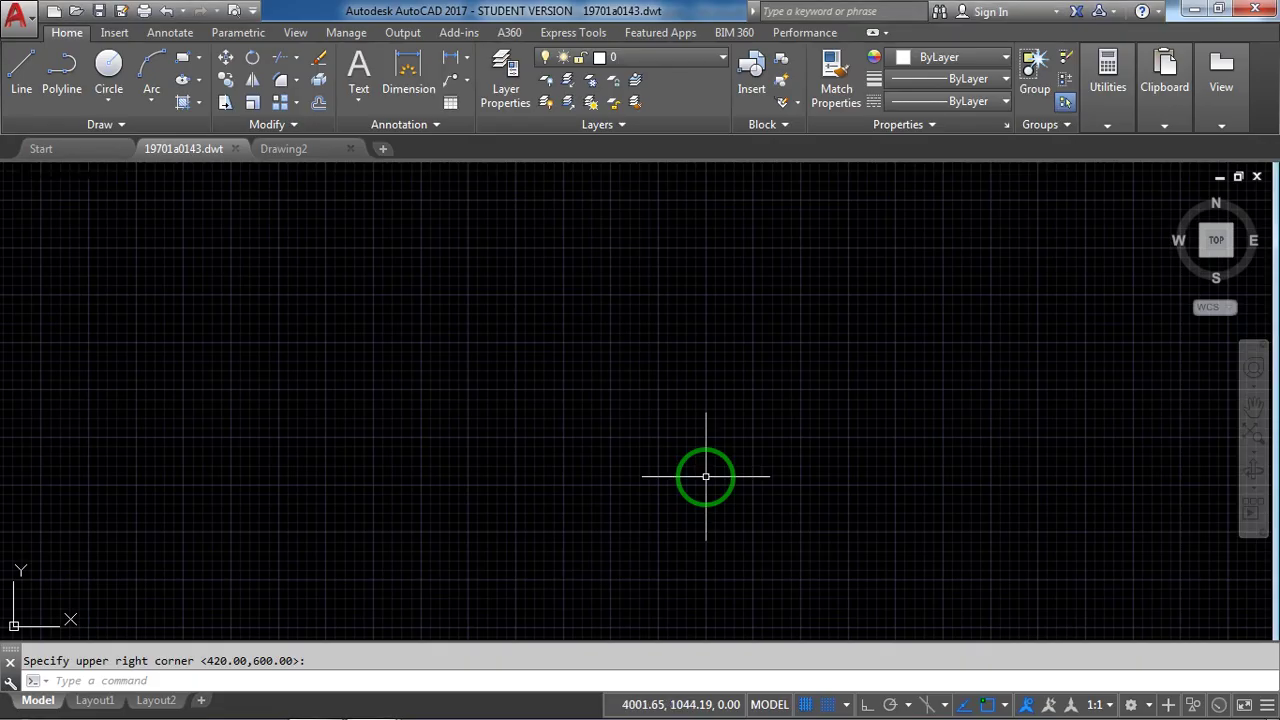
text(D)
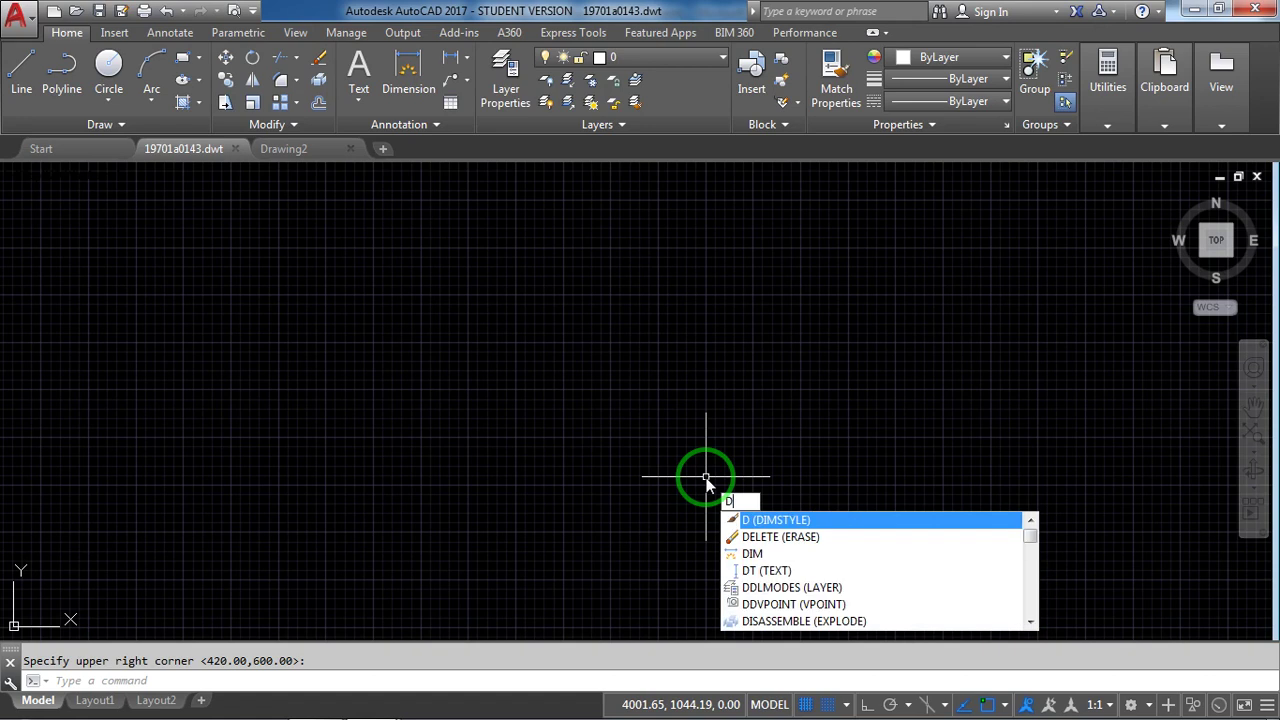
Step: Open the Dimension Style Manager and compare the Standard and ISO-25 previews, ending on ISO-25
key(Return)
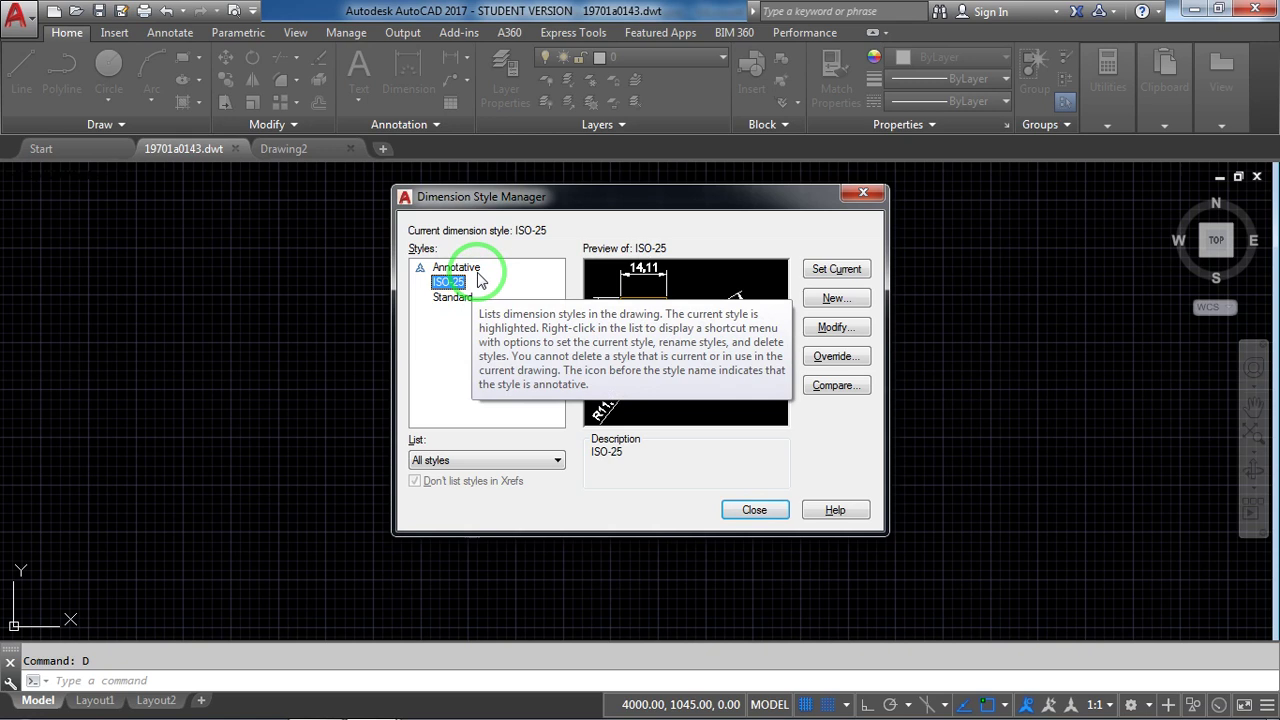
click(457, 295)
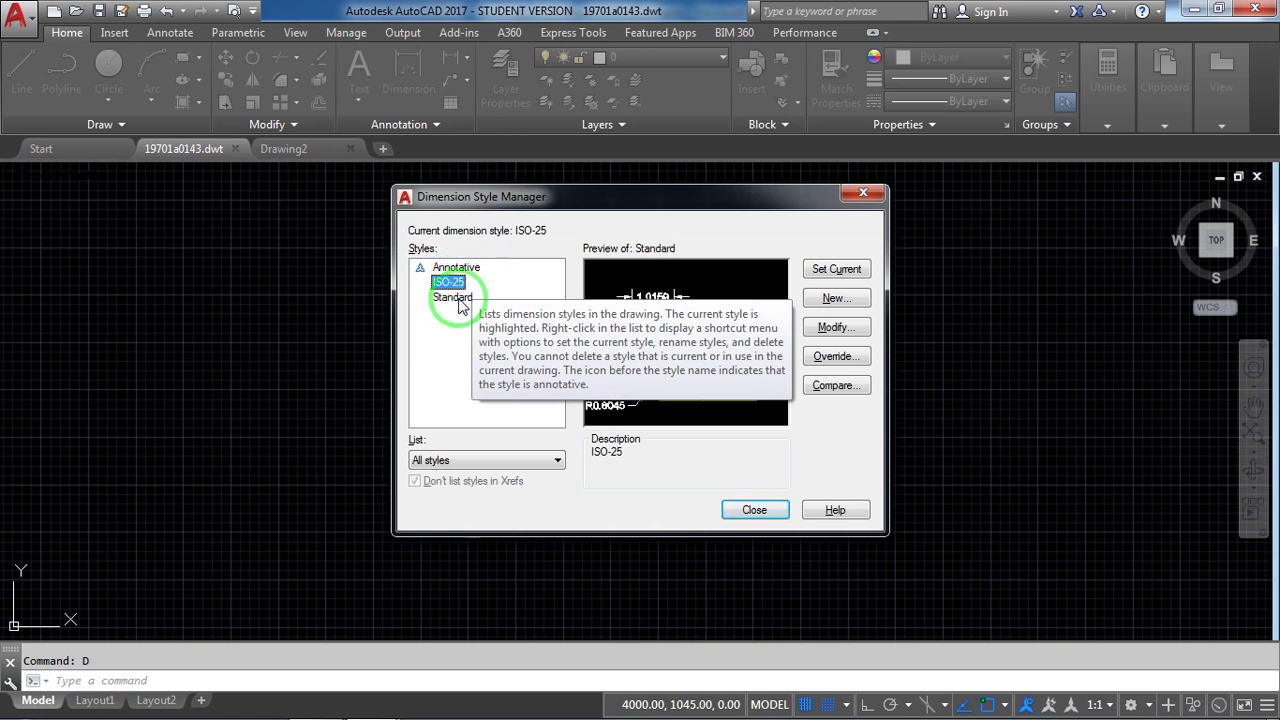
click(448, 282)
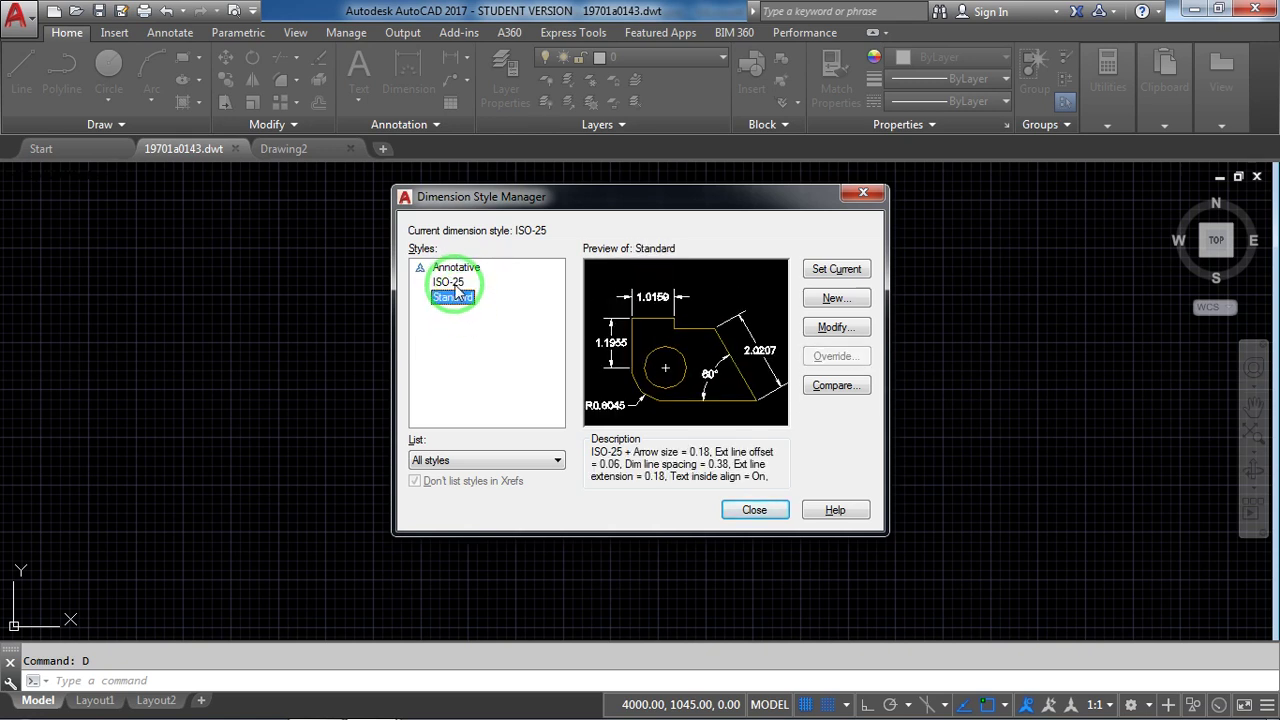
click(448, 282)
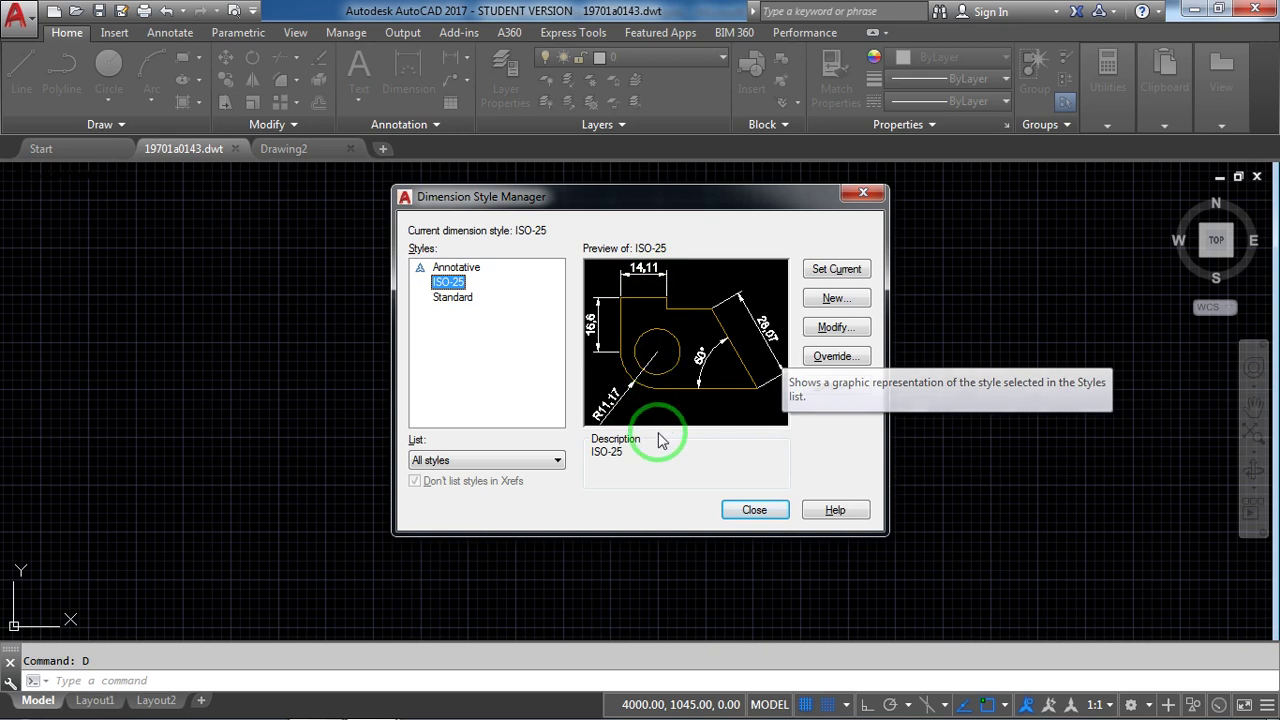
click(455, 298)
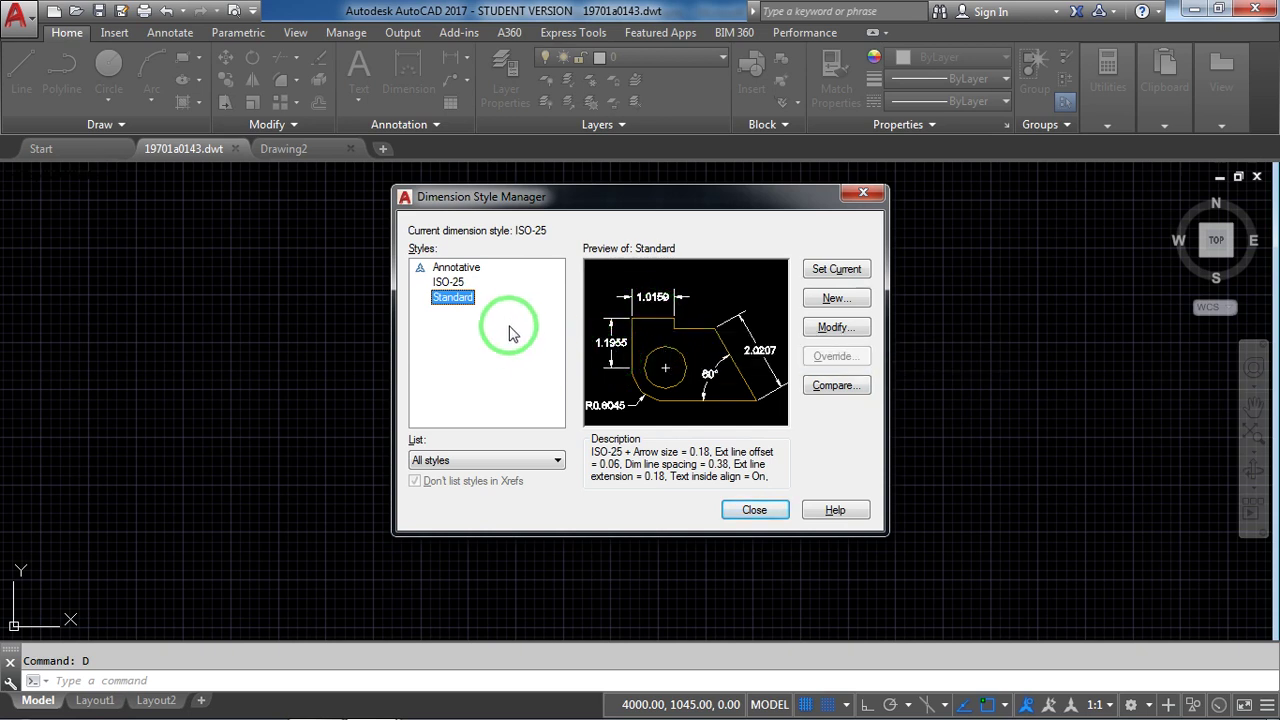
click(448, 282)
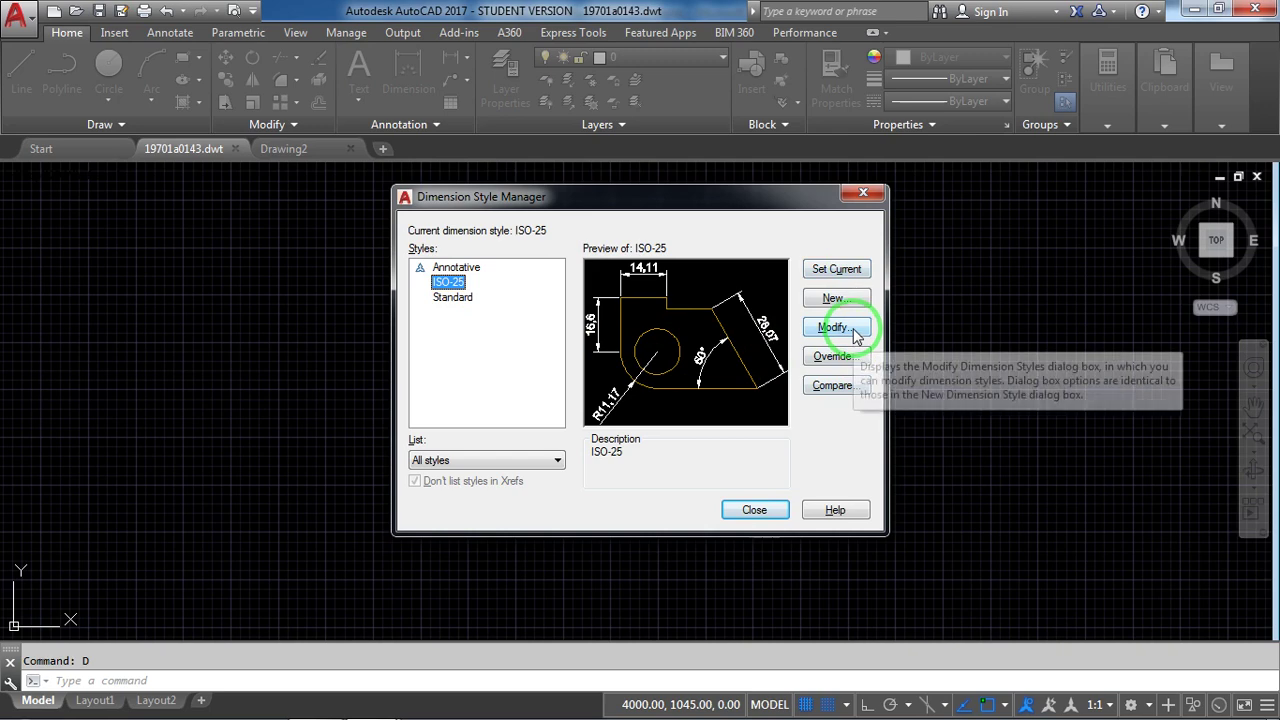
Step: Change the ISO-25 style's dimension text height from 2.5 to 6
click(853, 336)
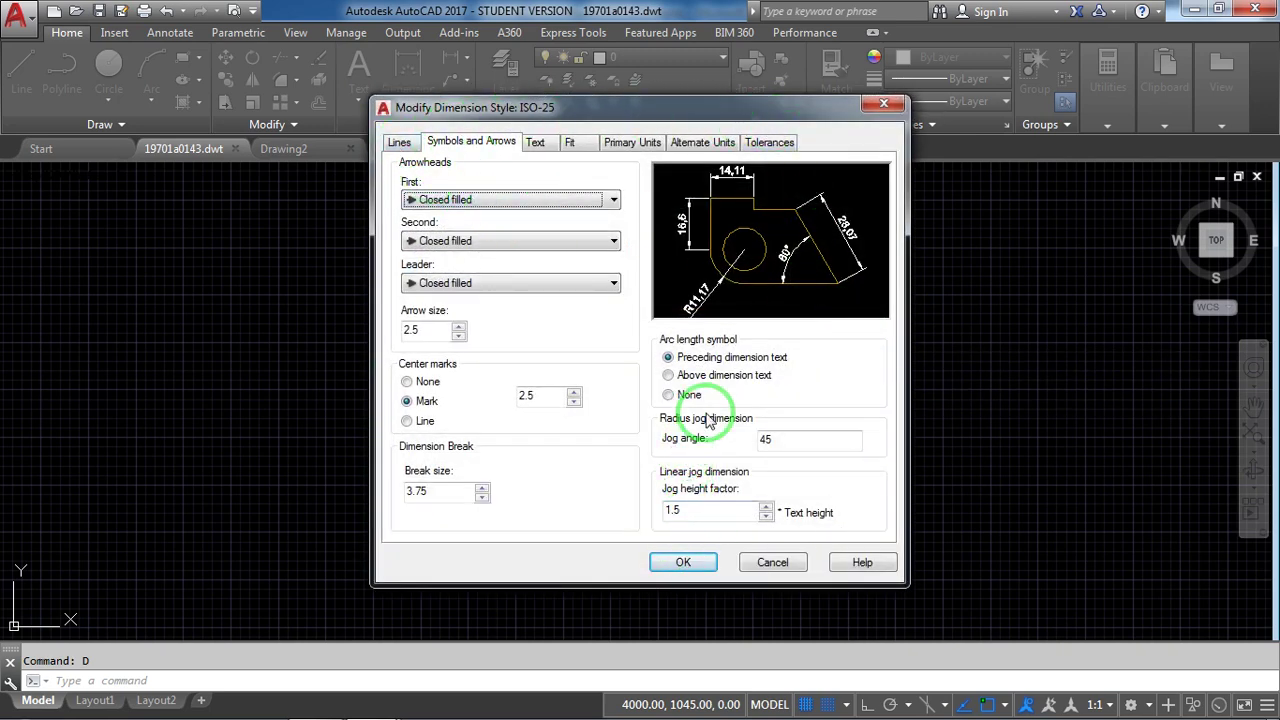
click(399, 142)
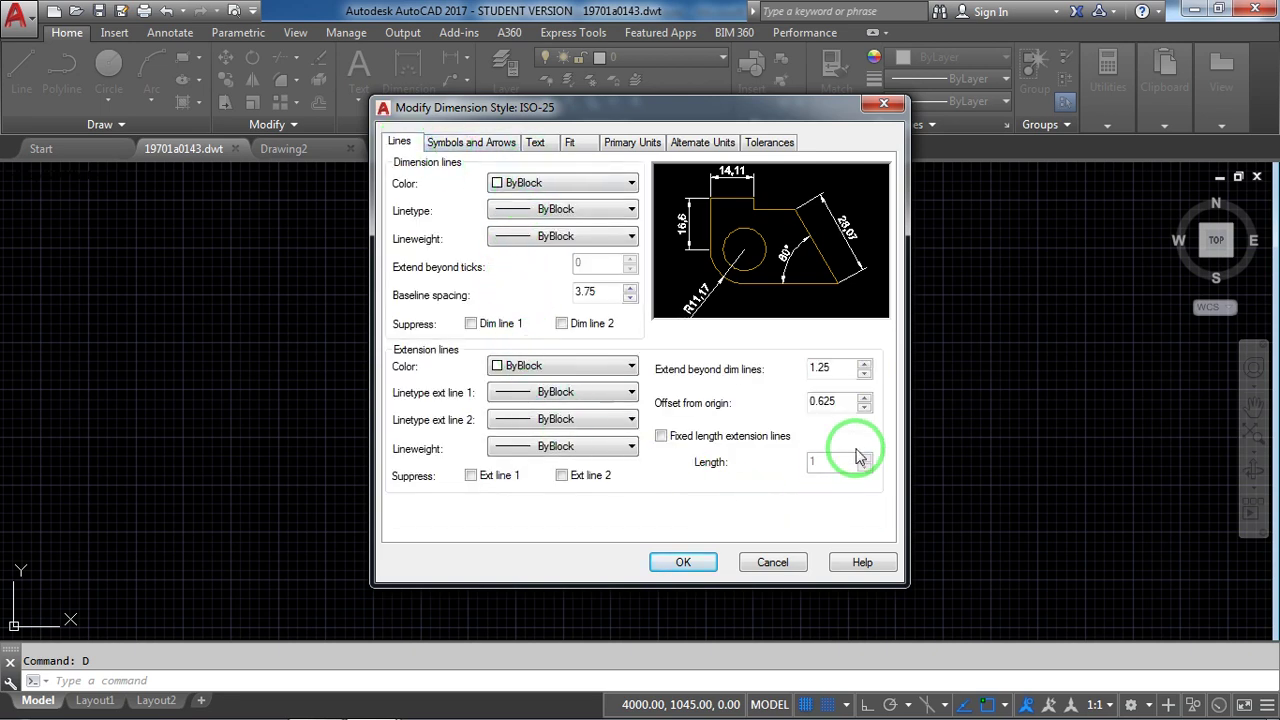
click(470, 142)
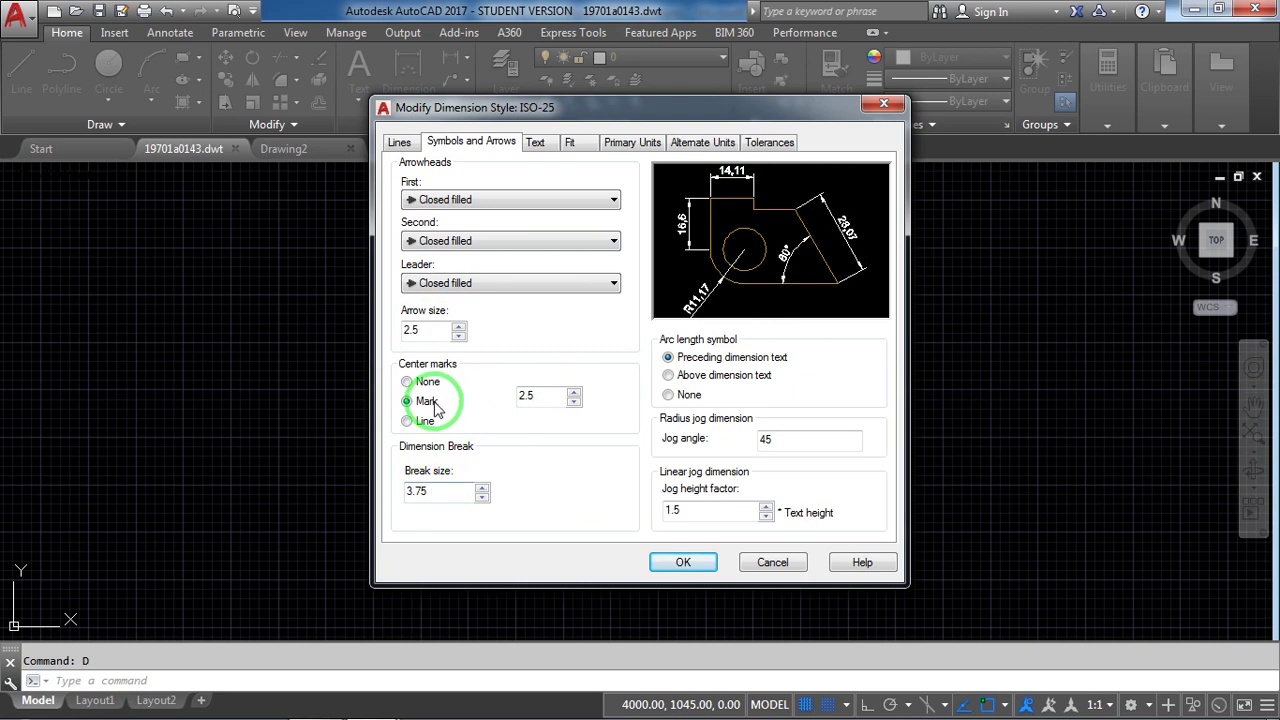
click(540, 143)
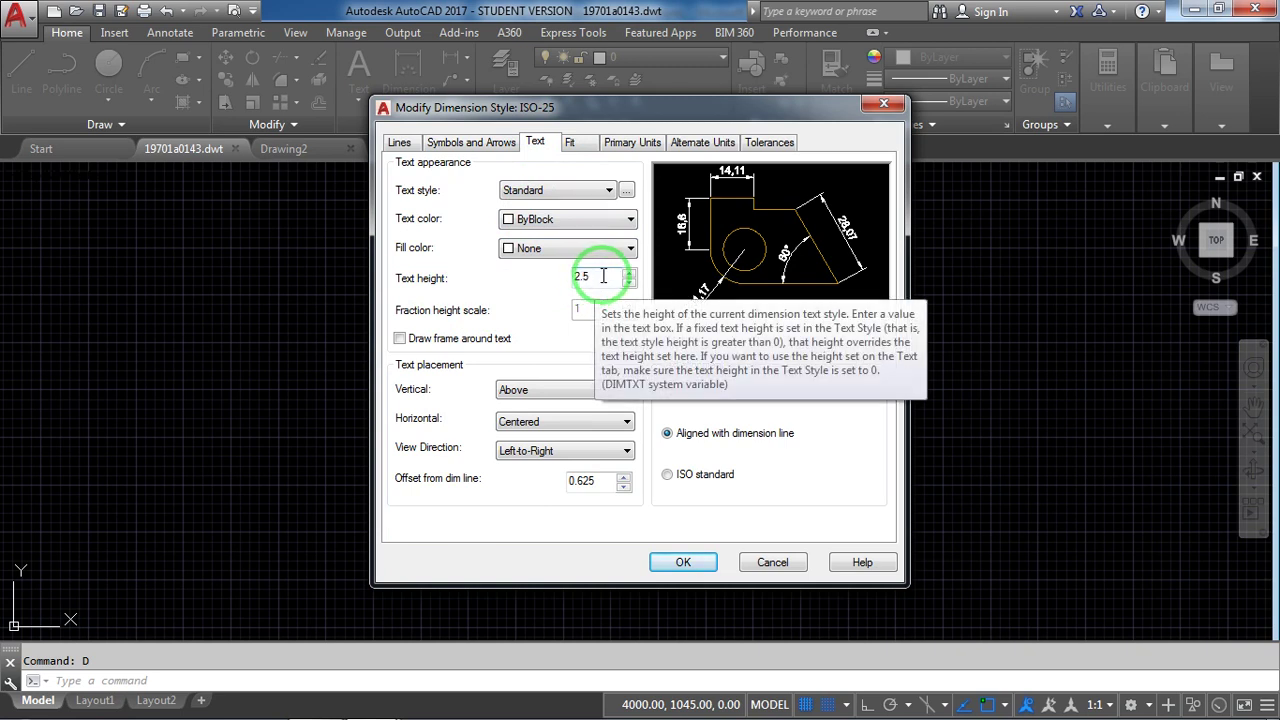
drag(596, 280, 565, 278)
text(6)
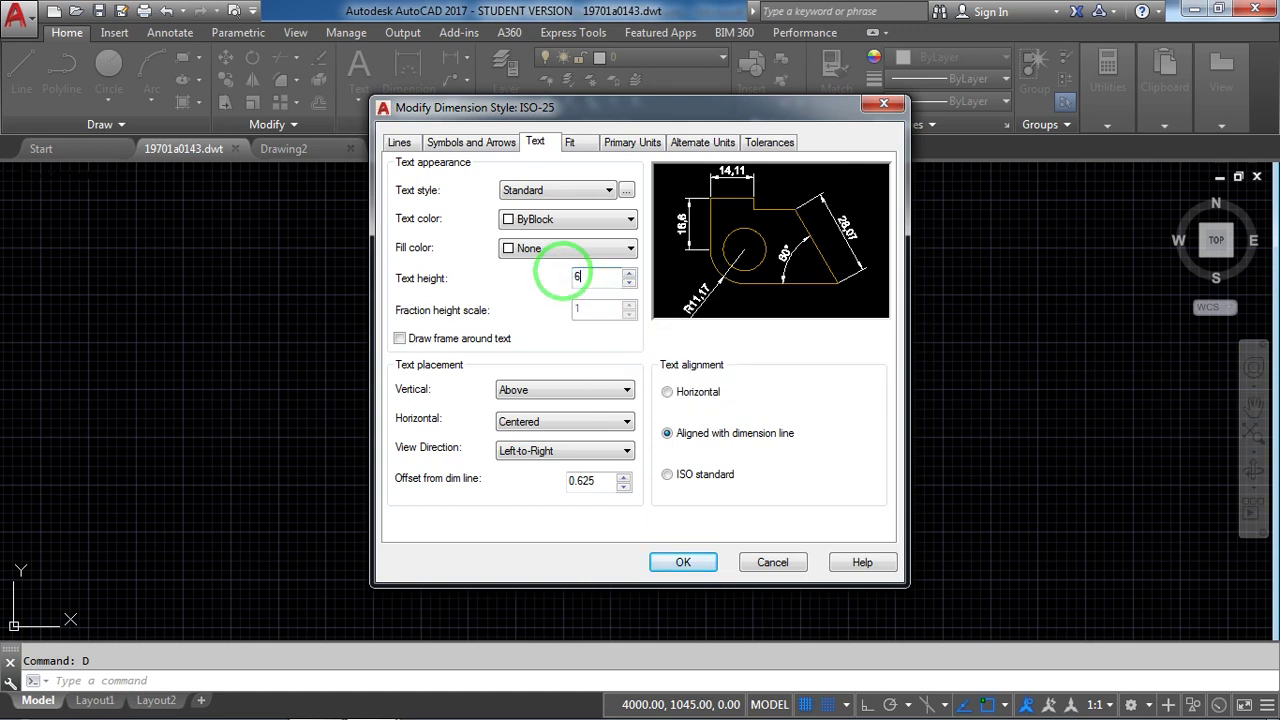
key(Tab)
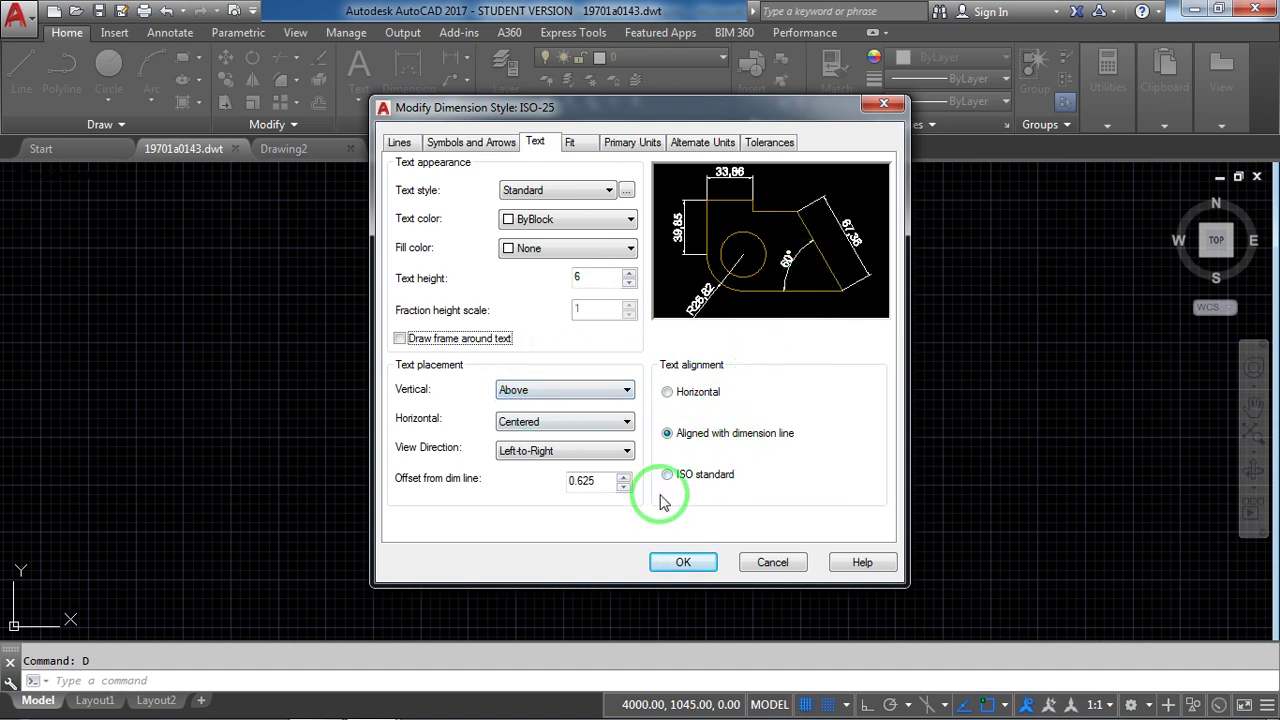
Step: Set the ISO-25 primary units decimal separator to a period
click(586, 148)
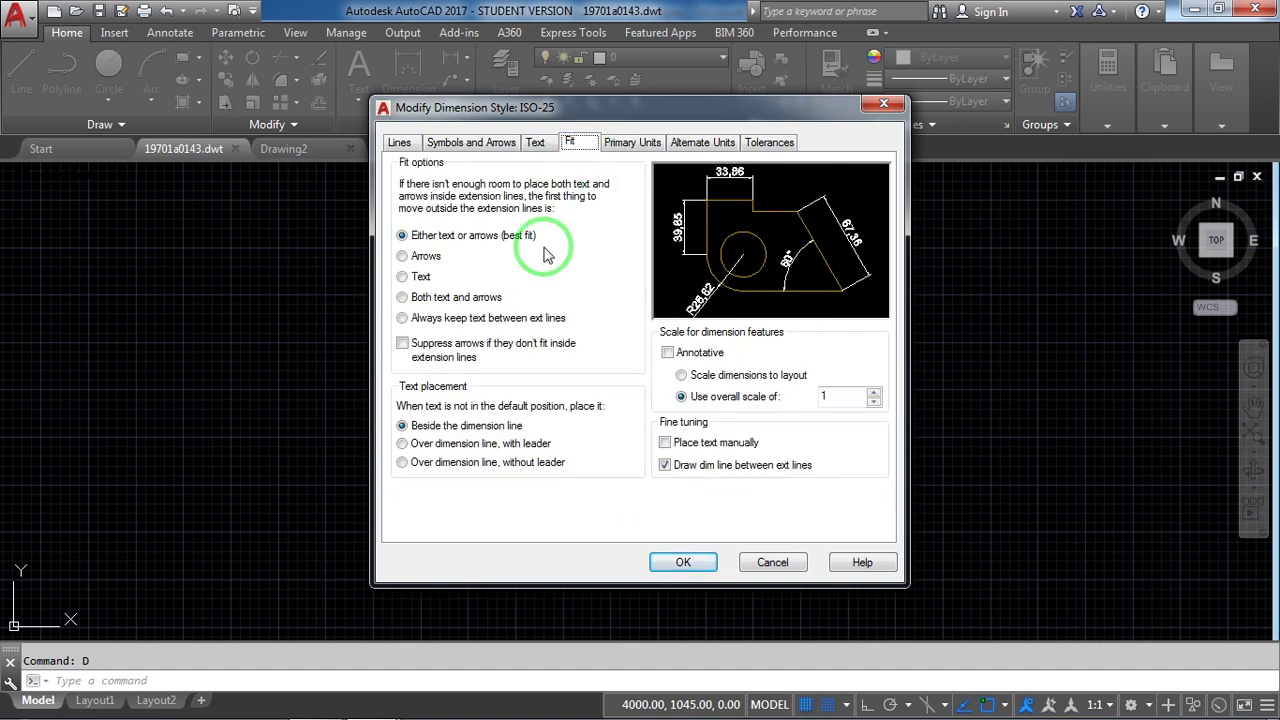
click(632, 145)
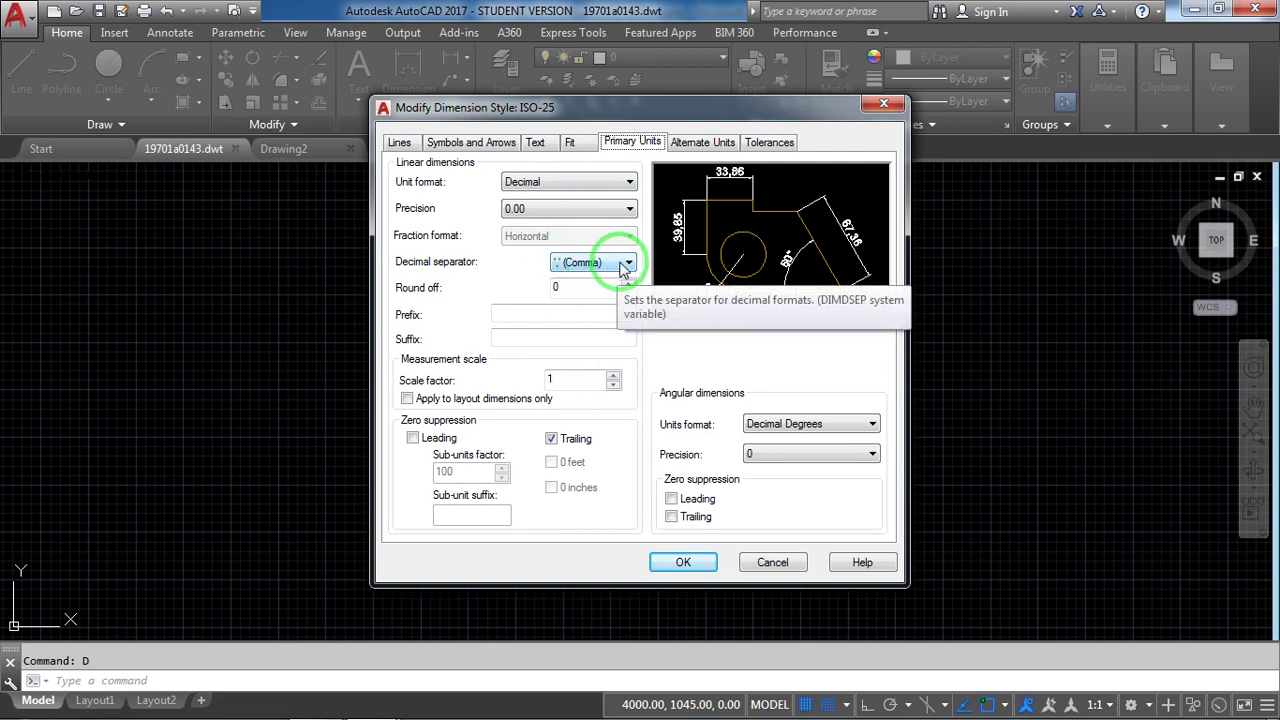
click(622, 268)
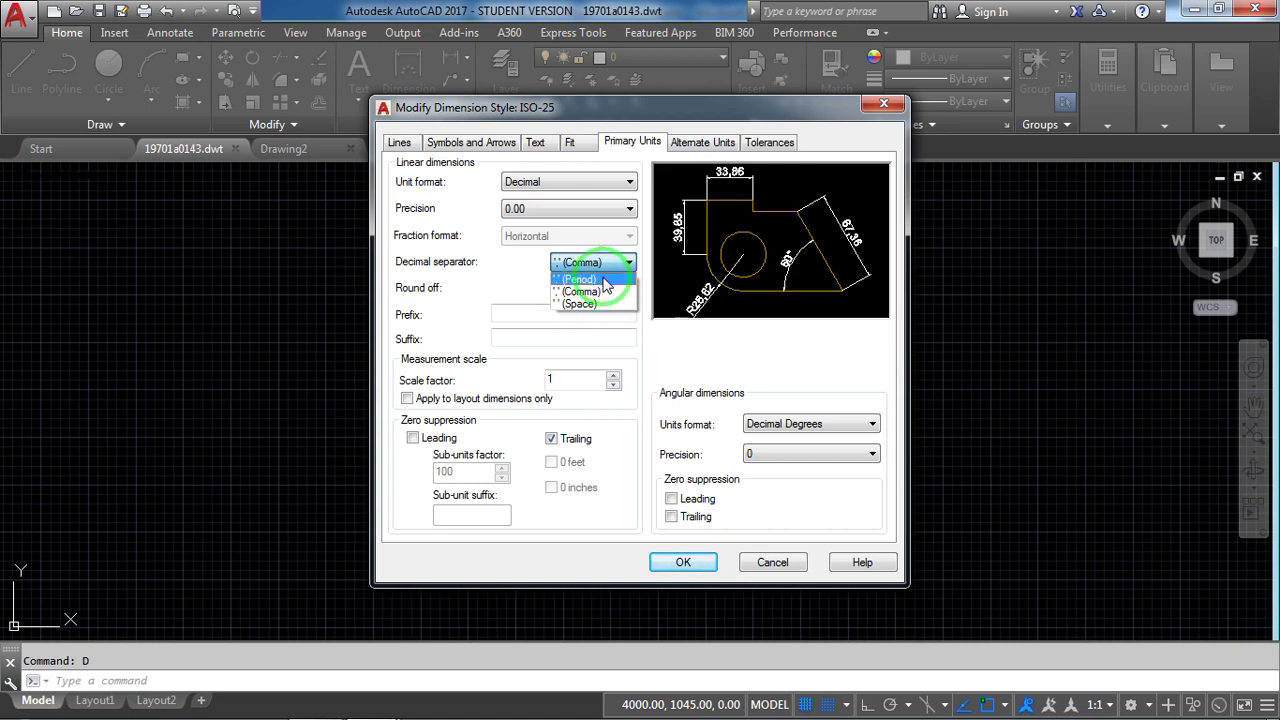
click(605, 280)
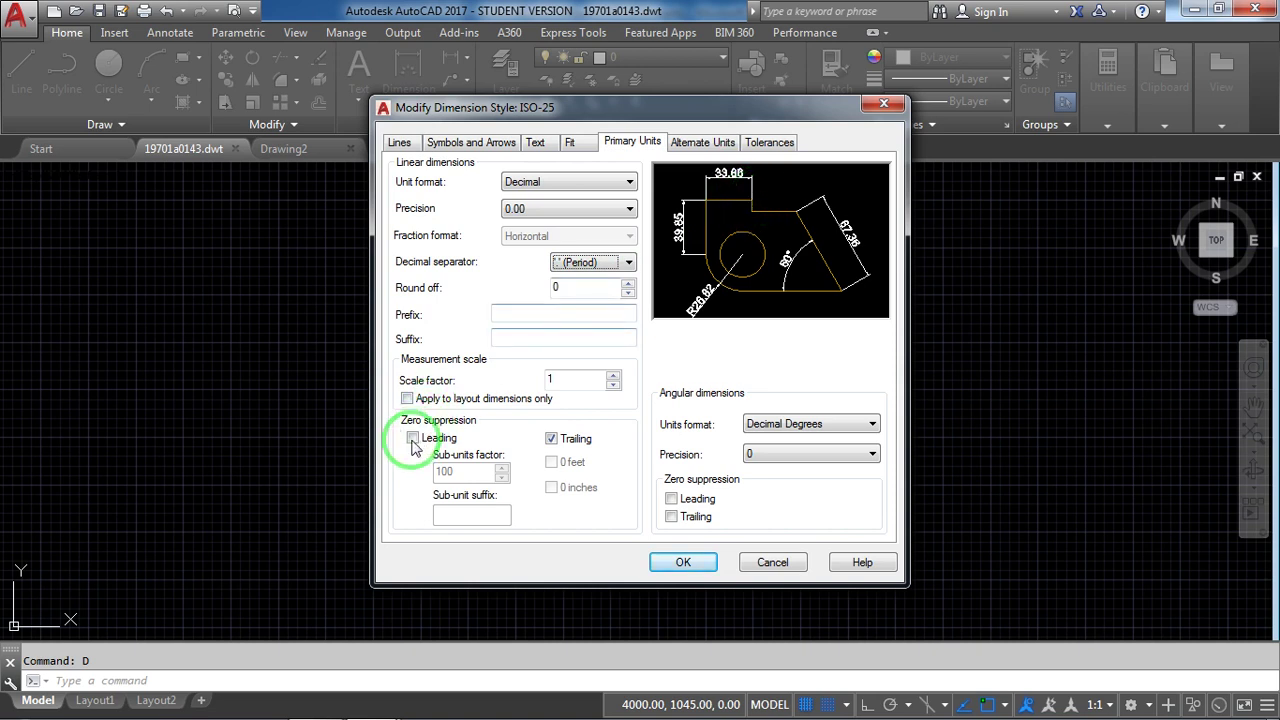
Step: Recheck the alternate units, tolerance, text and primary units settings, then accept the ISO-25 changes
click(703, 142)
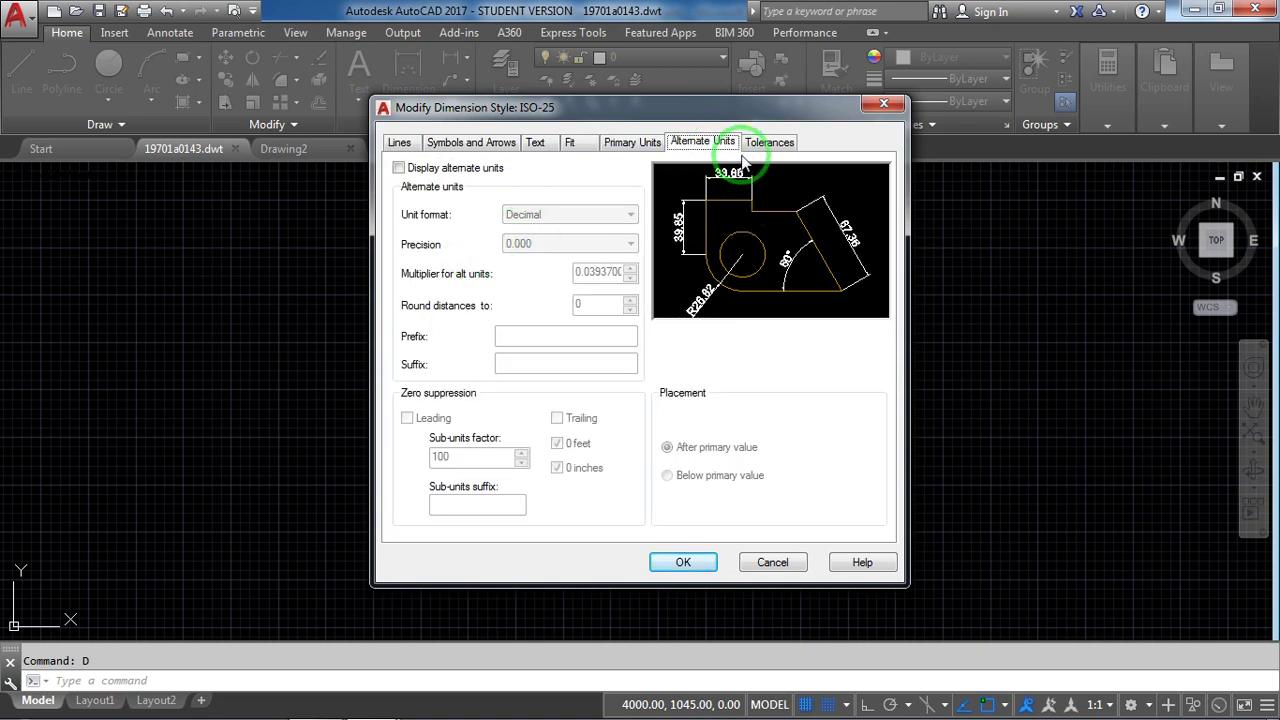
click(768, 142)
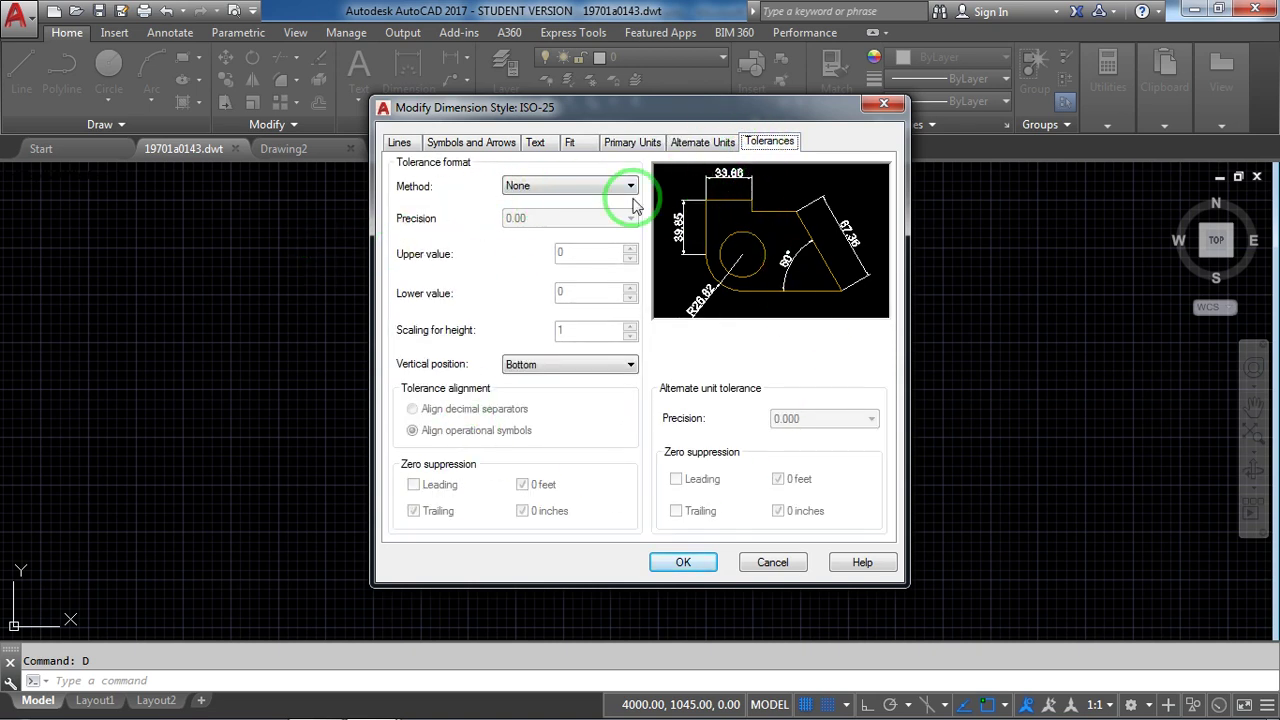
click(538, 143)
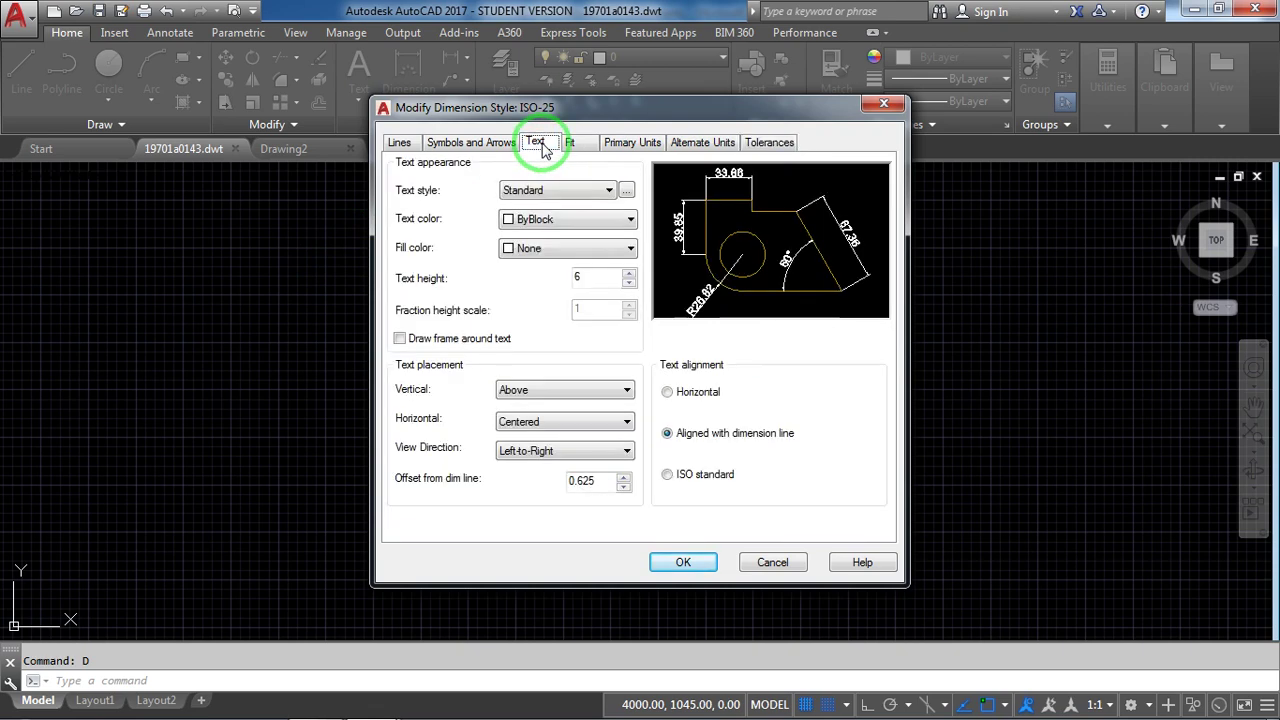
click(630, 142)
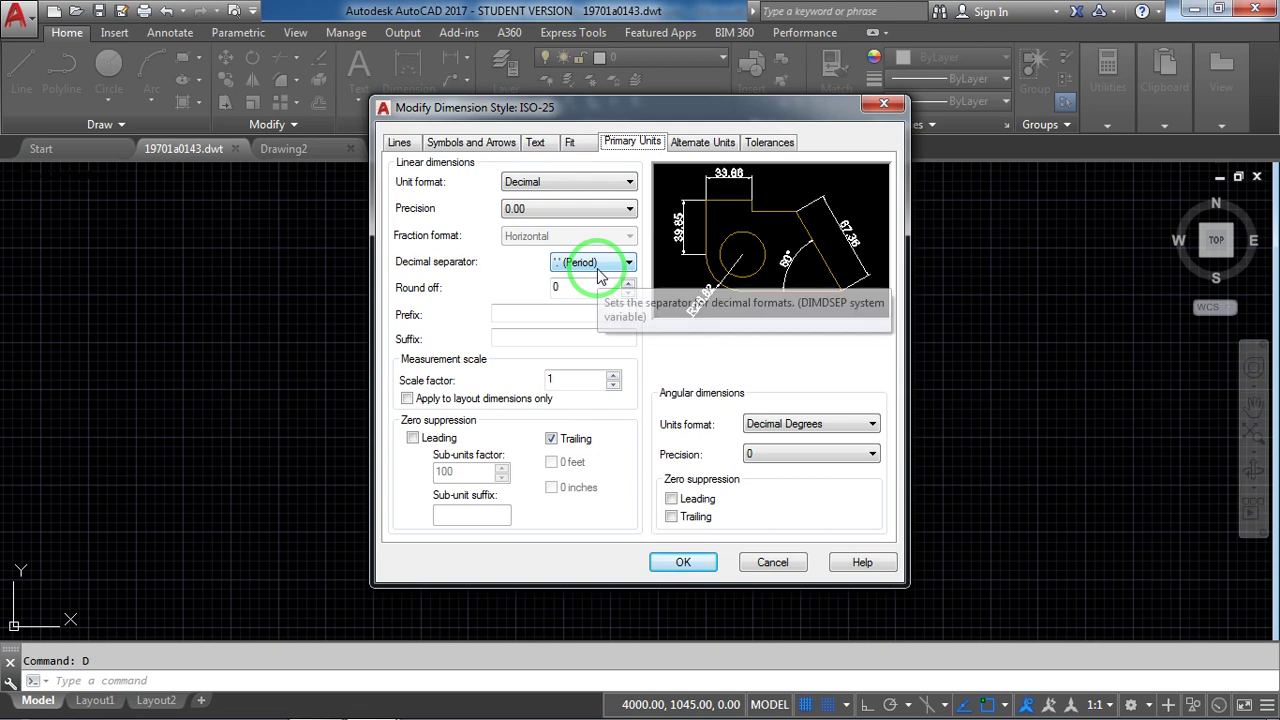
click(684, 563)
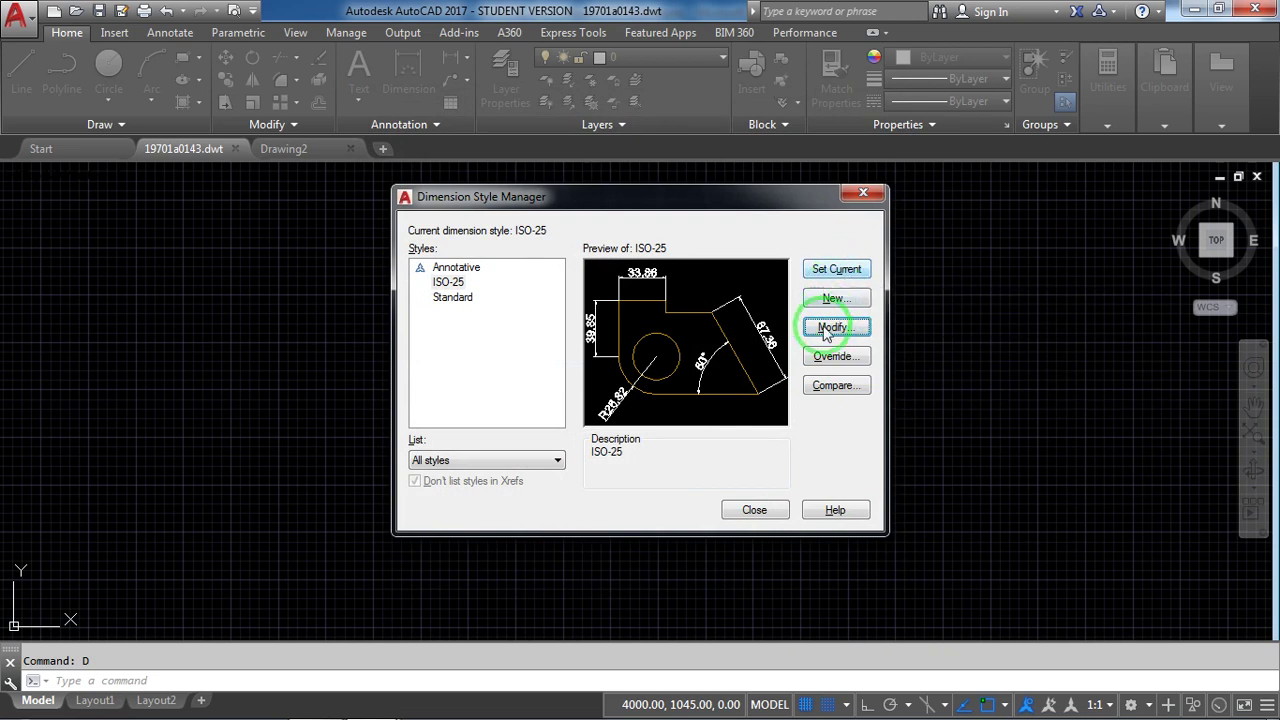
Step: Set ISO-25 as the current dimension style and close the manager
click(851, 277)
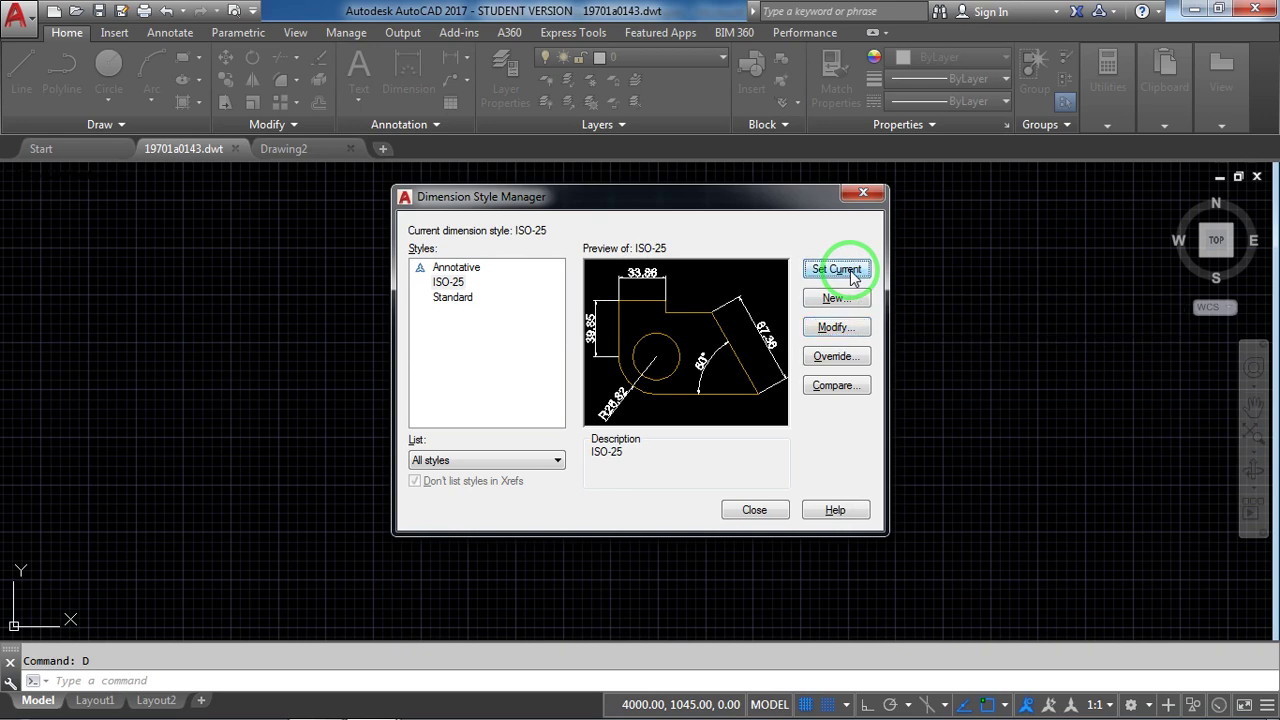
click(757, 510)
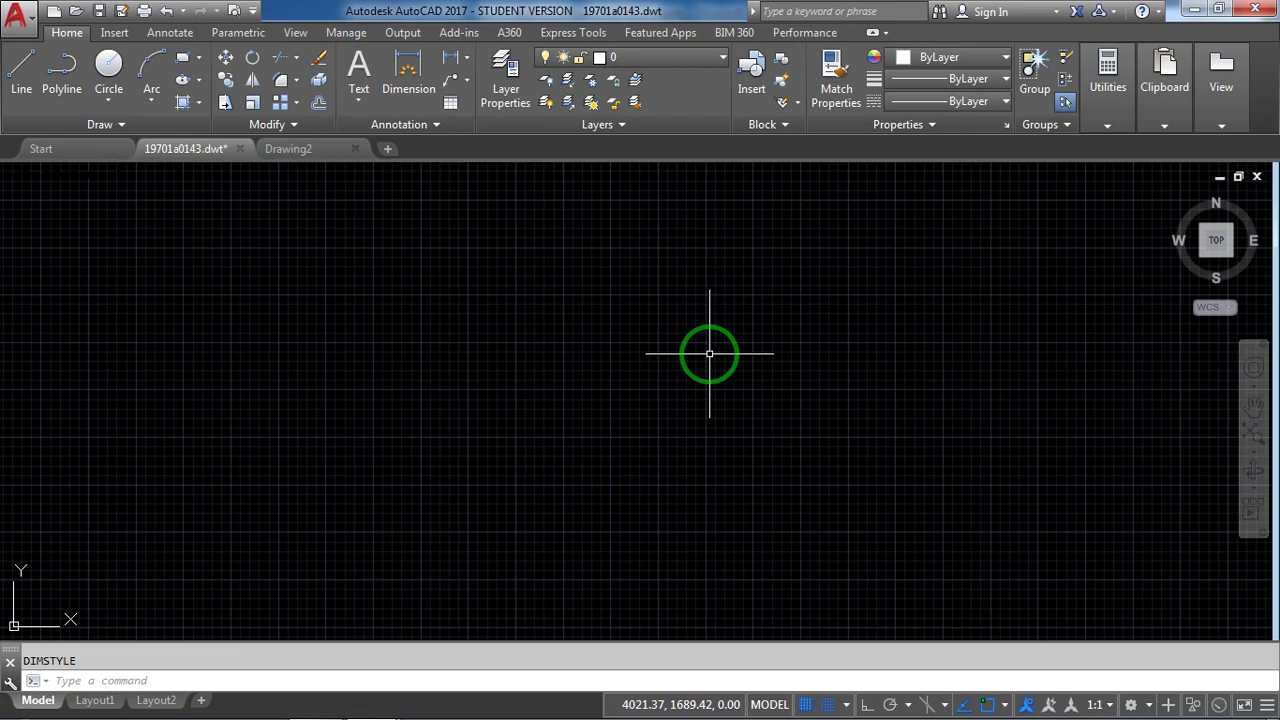
Step: Switch to PowerPoint's slide 46, '10. Drafting Startup Commands'
key(alt+Tab)
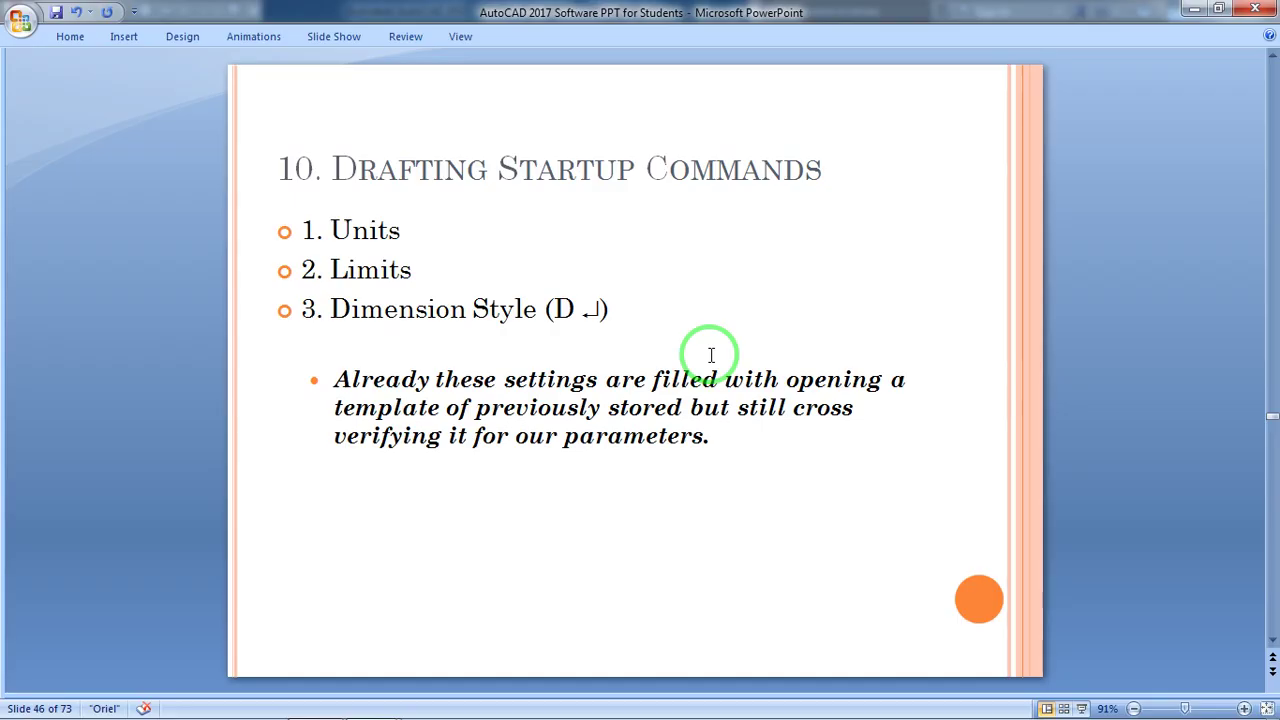
scroll(1113, 348, down, 1)
scroll(1113, 348, up, 1)
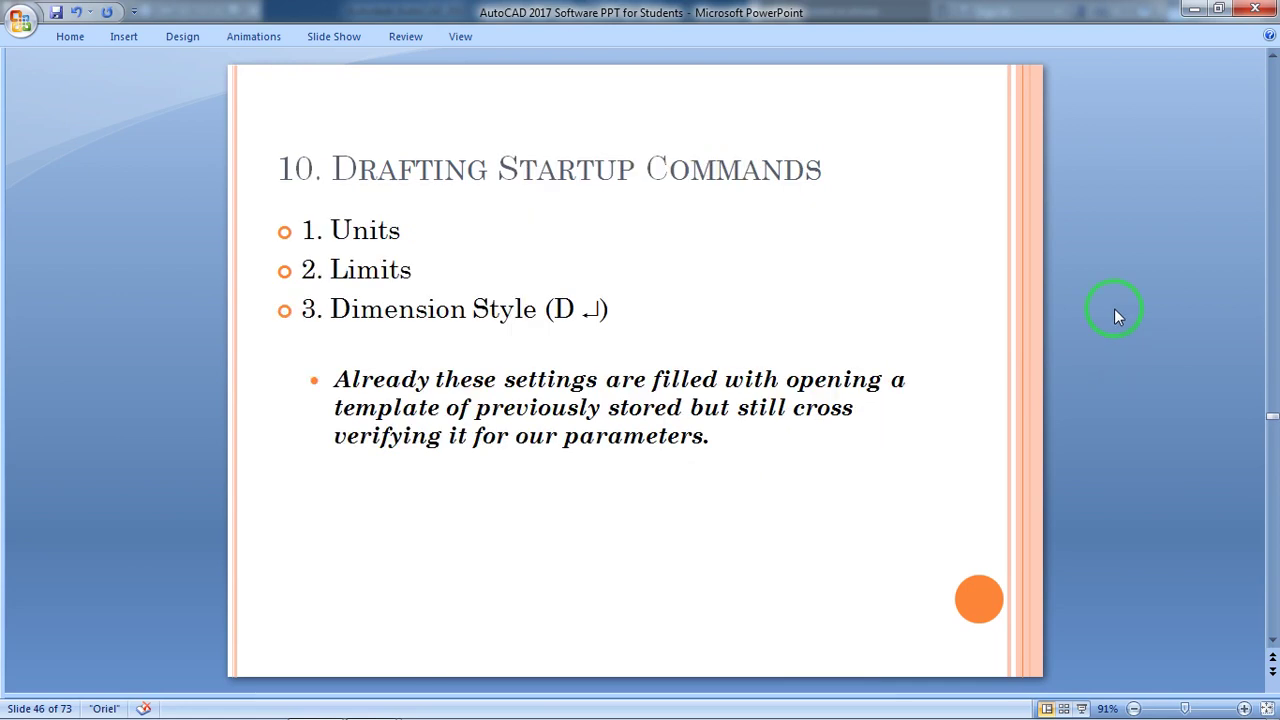